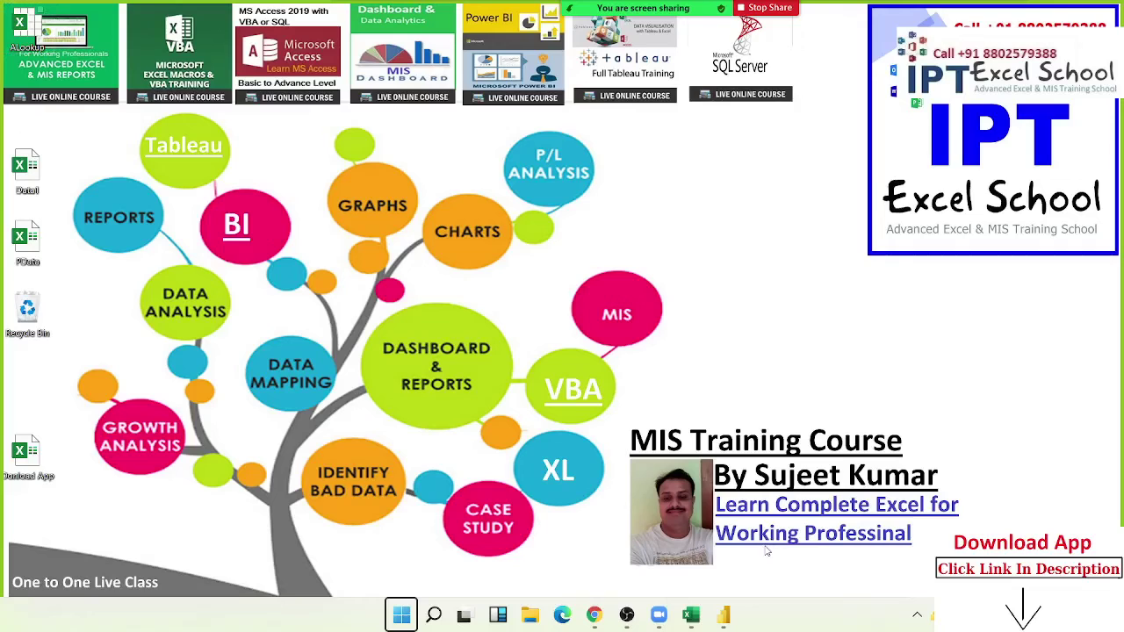
Step: Bring the Power BI Desktop window with its blank report to the front
{"action": "left_click", "coordinate": [725, 618]}
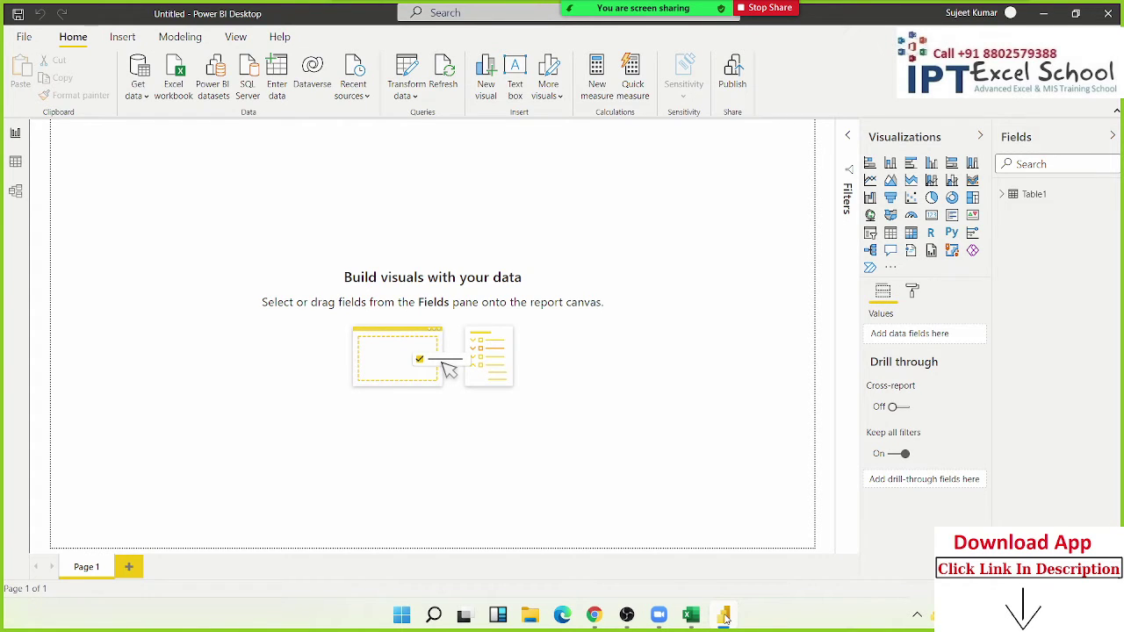
{"action": "mouse_move", "coordinate": [358, 18]}
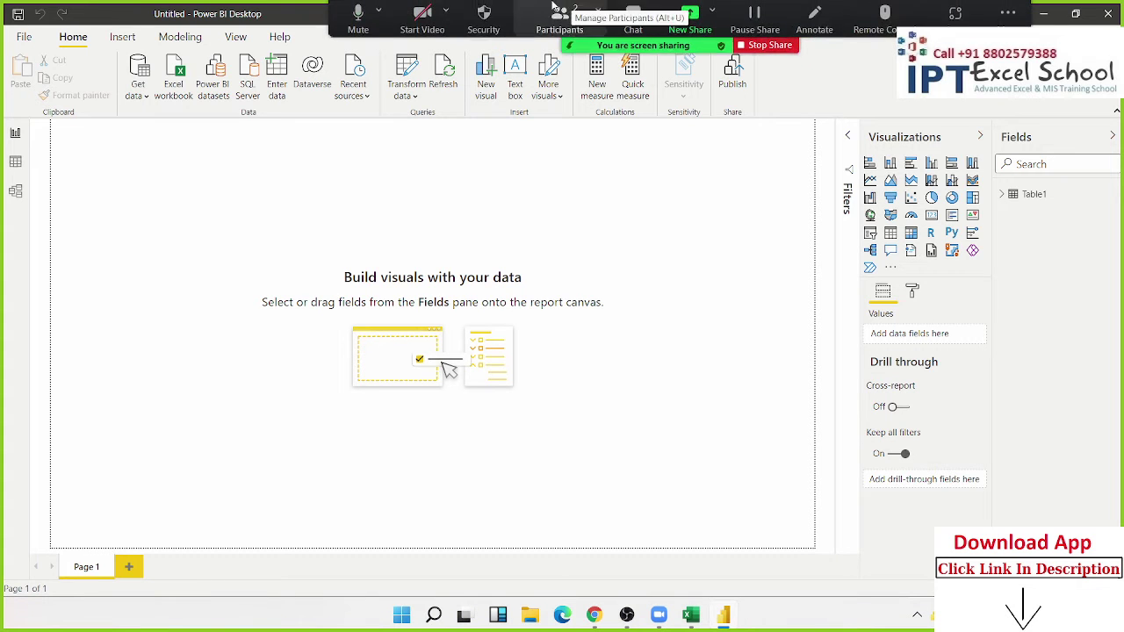
{"action": "mouse_move", "coordinate": [562, 17]}
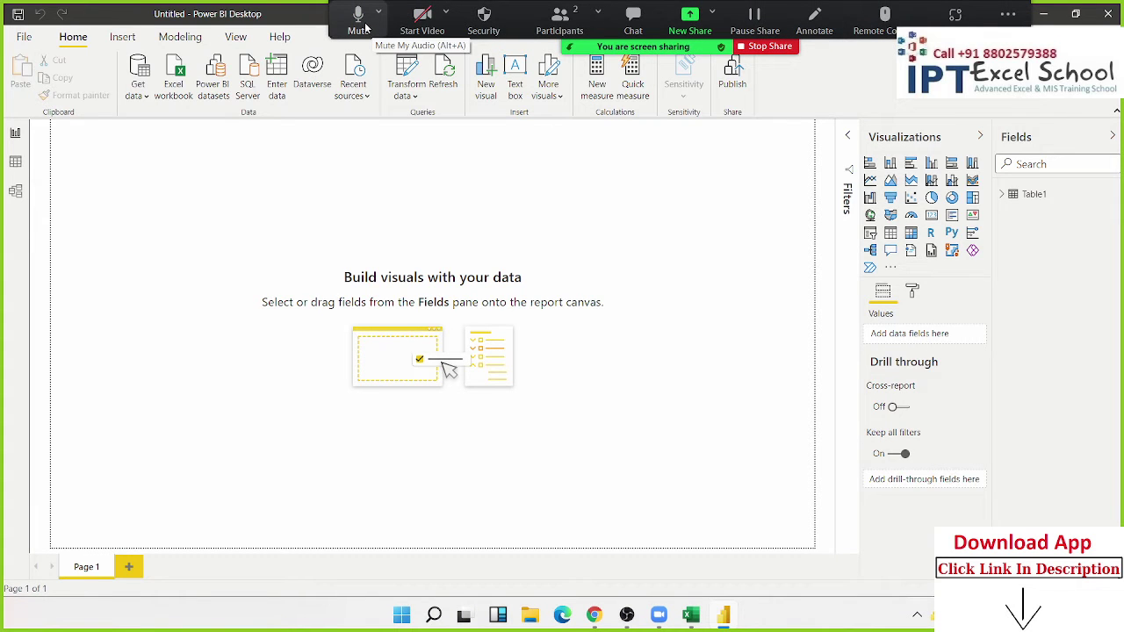
Step: Expand Table1's fields and switch to Data view to see its 796 rows
{"action": "left_click", "coordinate": [362, 23]}
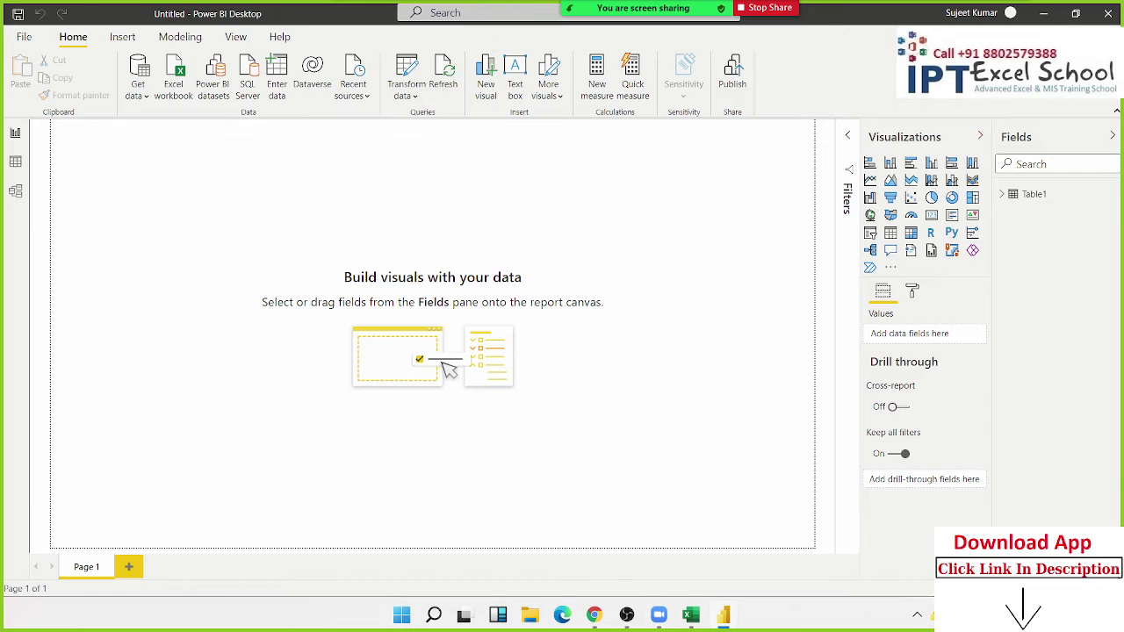
{"action": "left_click", "coordinate": [1004, 195]}
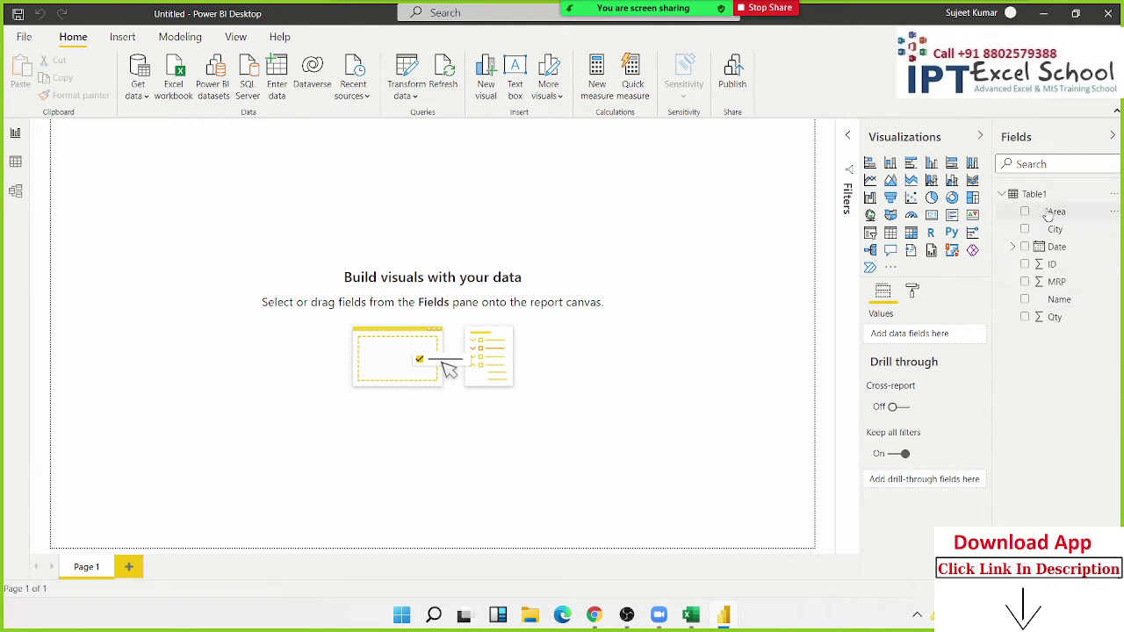
{"action": "left_click", "coordinate": [15, 163]}
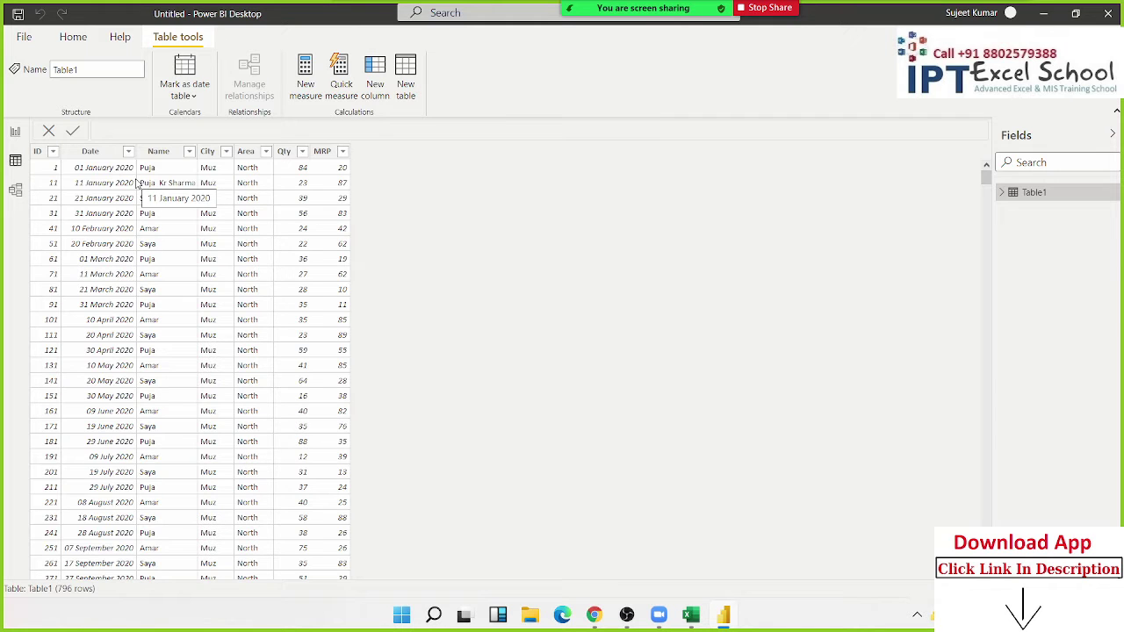
Step: Select the Qty and MRP columns, then add a new calculated column to Table1
{"action": "left_click", "coordinate": [283, 152]}
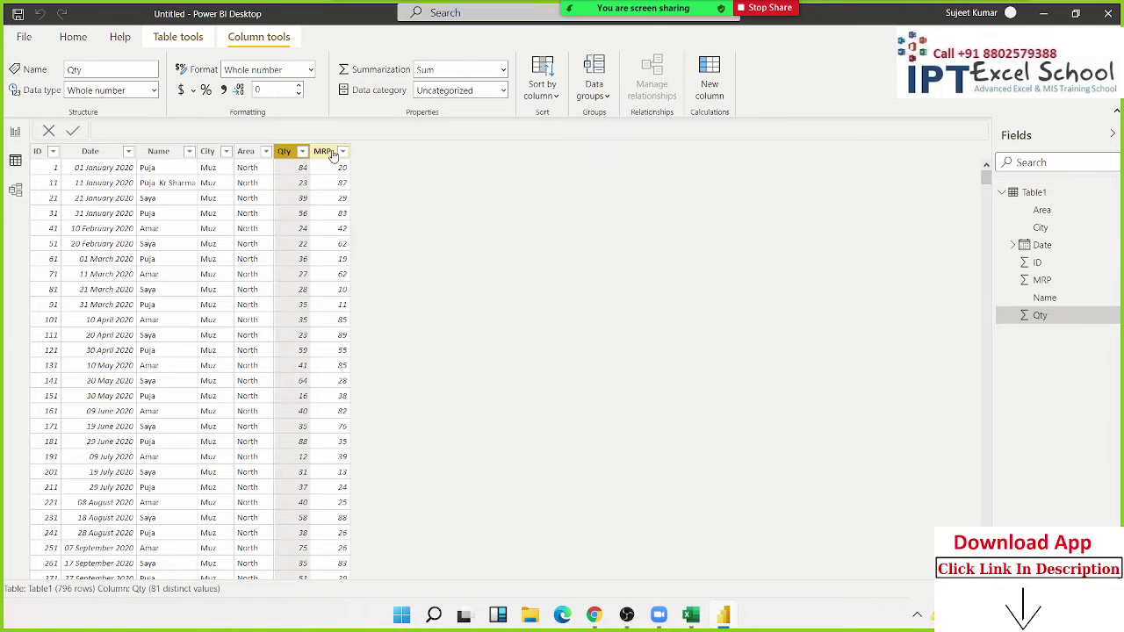
{"action": "left_click", "coordinate": [332, 152]}
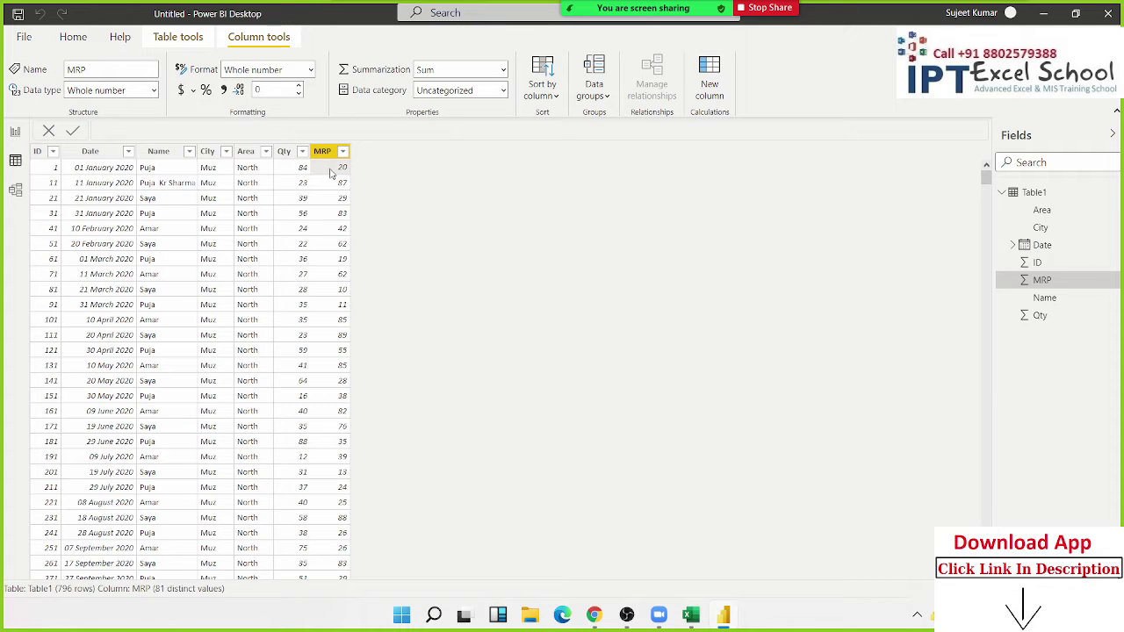
{"action": "left_click", "coordinate": [301, 179]}
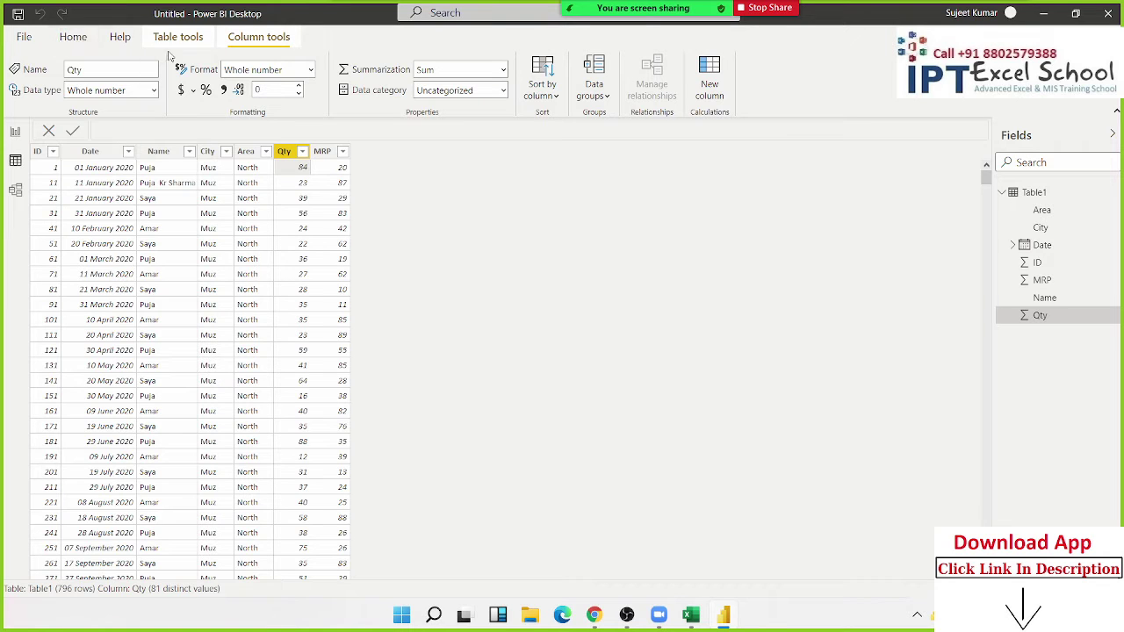
{"action": "left_click", "coordinate": [709, 75]}
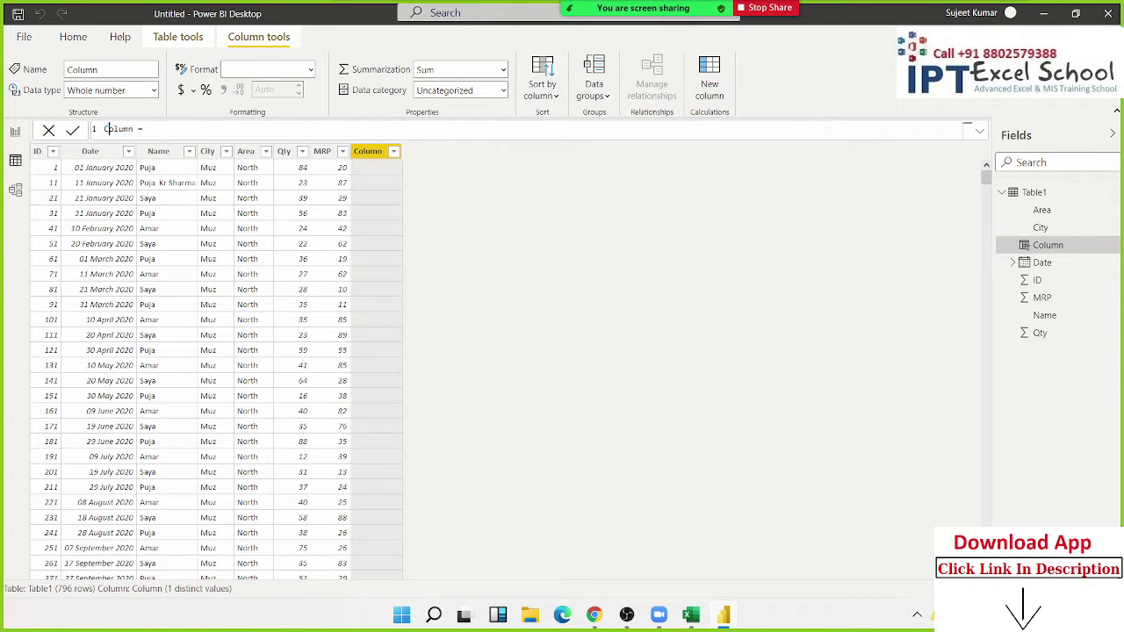
Step: Define the new column as Amt = Table1[Qty]*Table1[MRP] and commit it
{"action": "double_click", "coordinate": [108, 129]}
{"action": "type", "text": "Amt"}
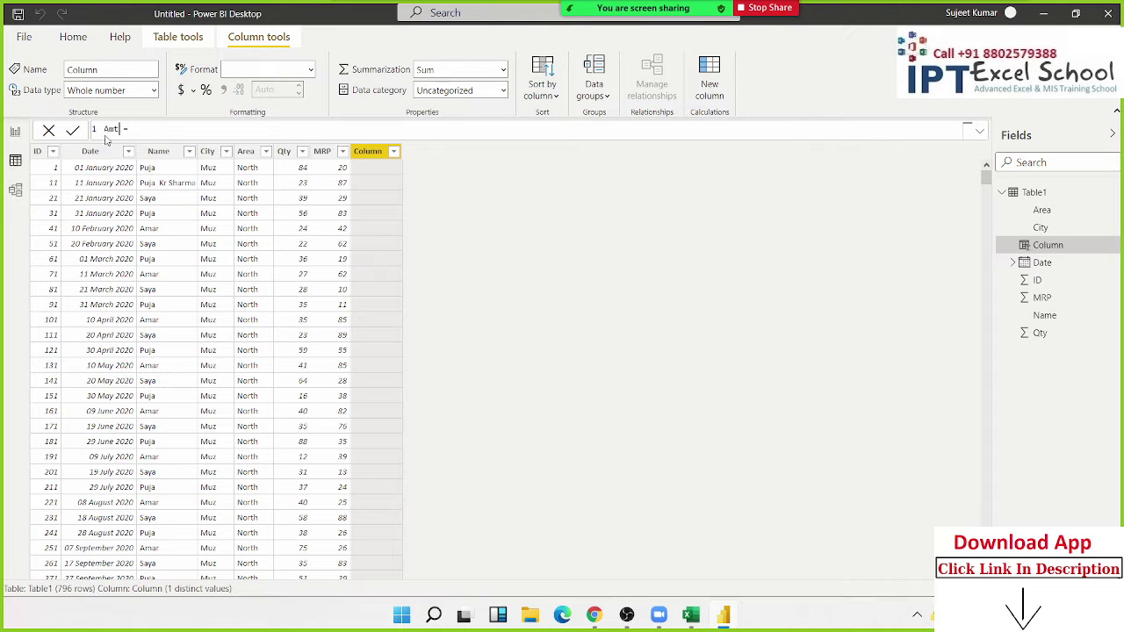
{"action": "key", "text": "End"}
{"action": "type", "text": "qty"}
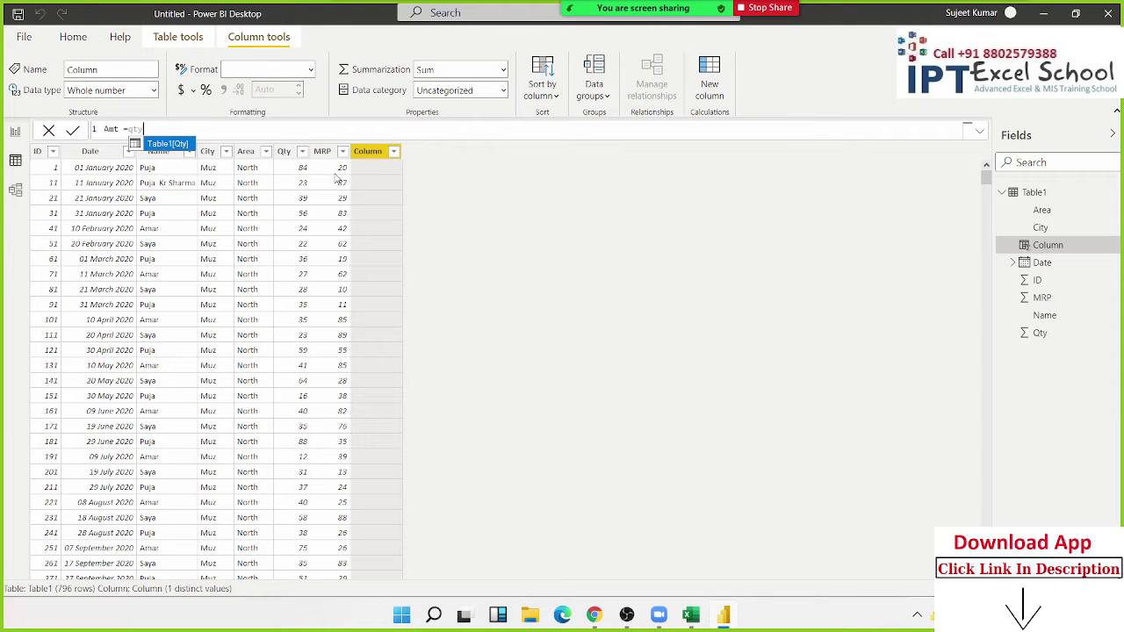
{"action": "type", "text": "*"}
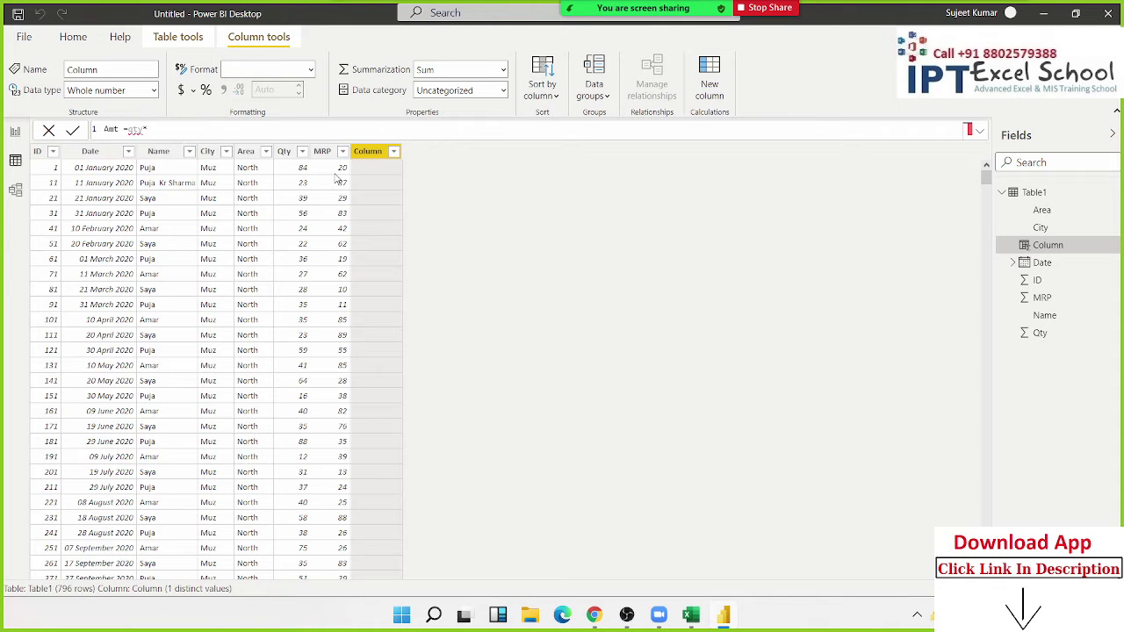
{"action": "type", "text": "mrp"}
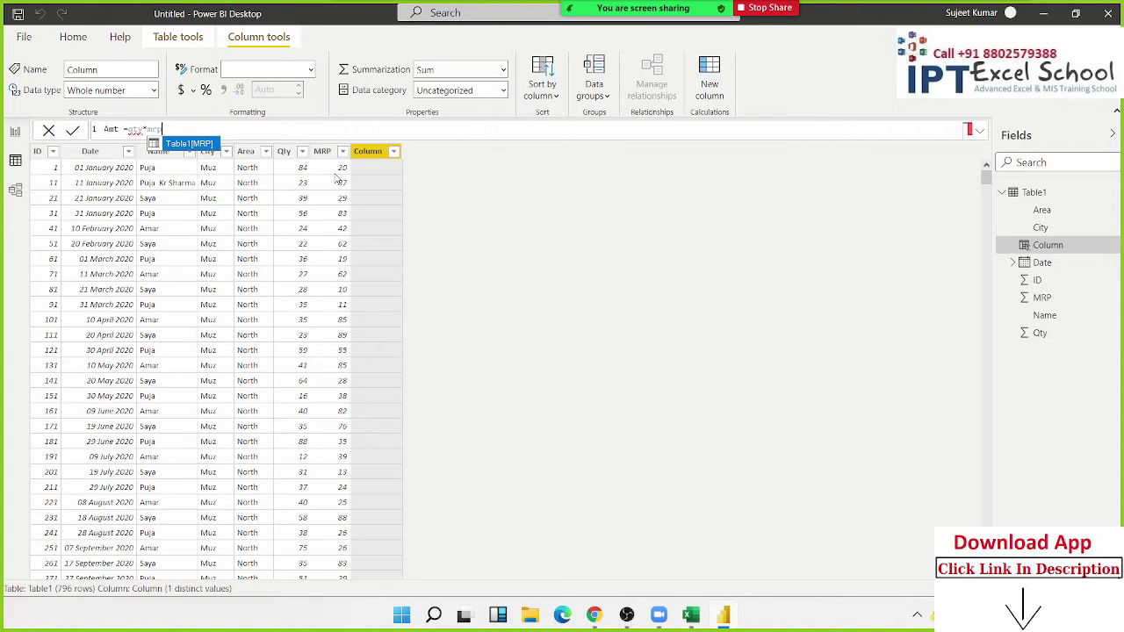
{"action": "key", "text": "BackSpace"}
{"action": "key", "text": "BackSpace"}
{"action": "key", "text": "BackSpace"}
{"action": "key", "text": "BackSpace"}
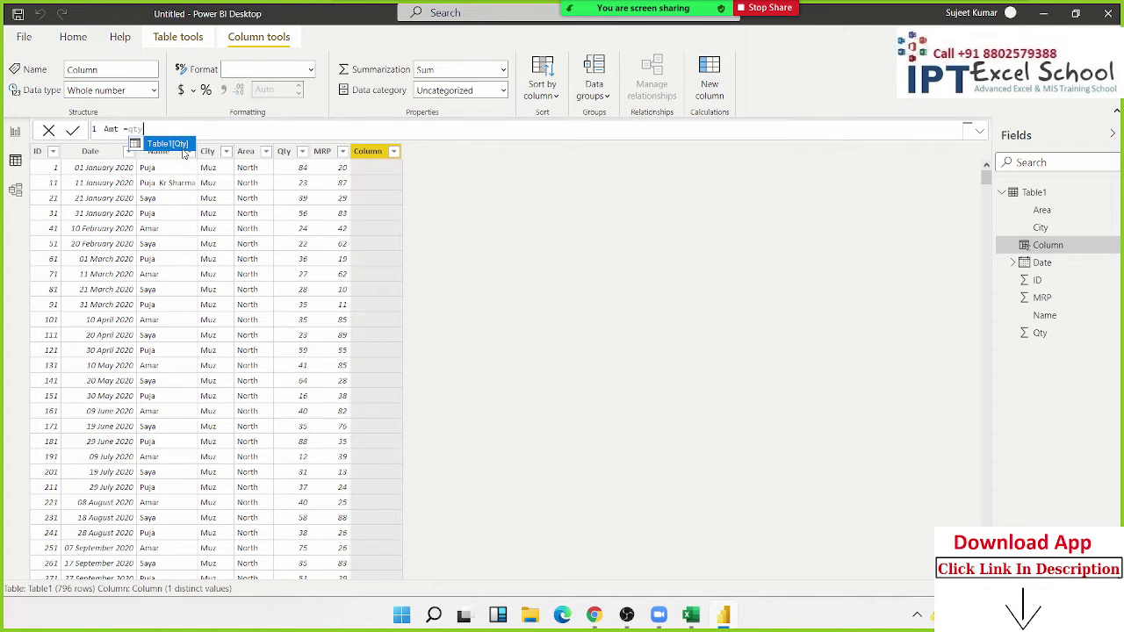
{"action": "left_click", "coordinate": [184, 151]}
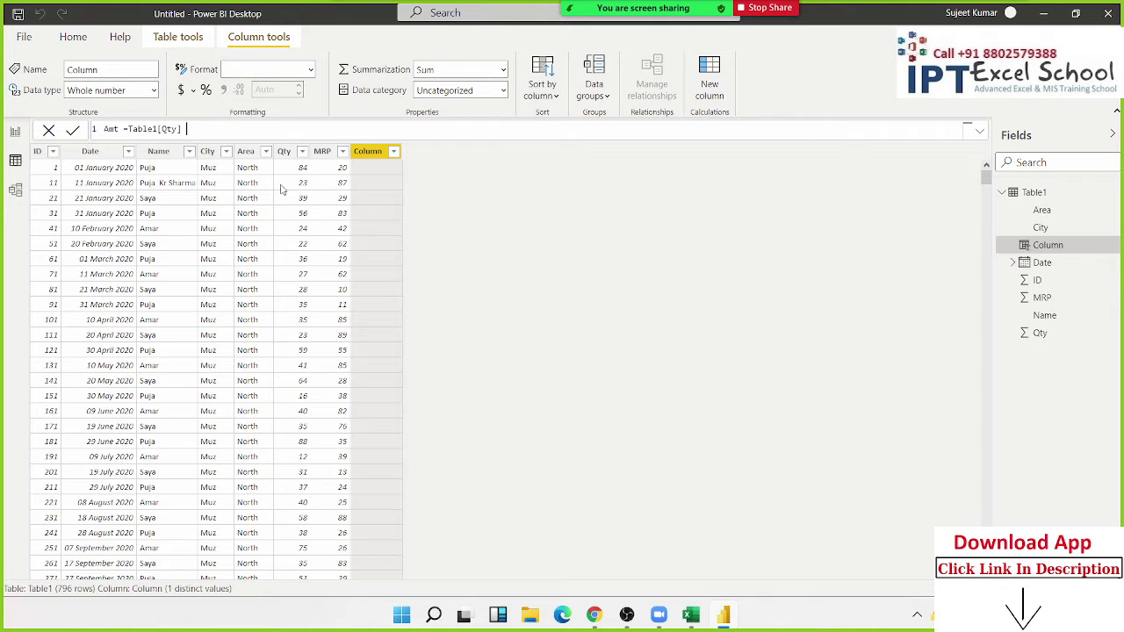
{"action": "type", "text": "*mr"}
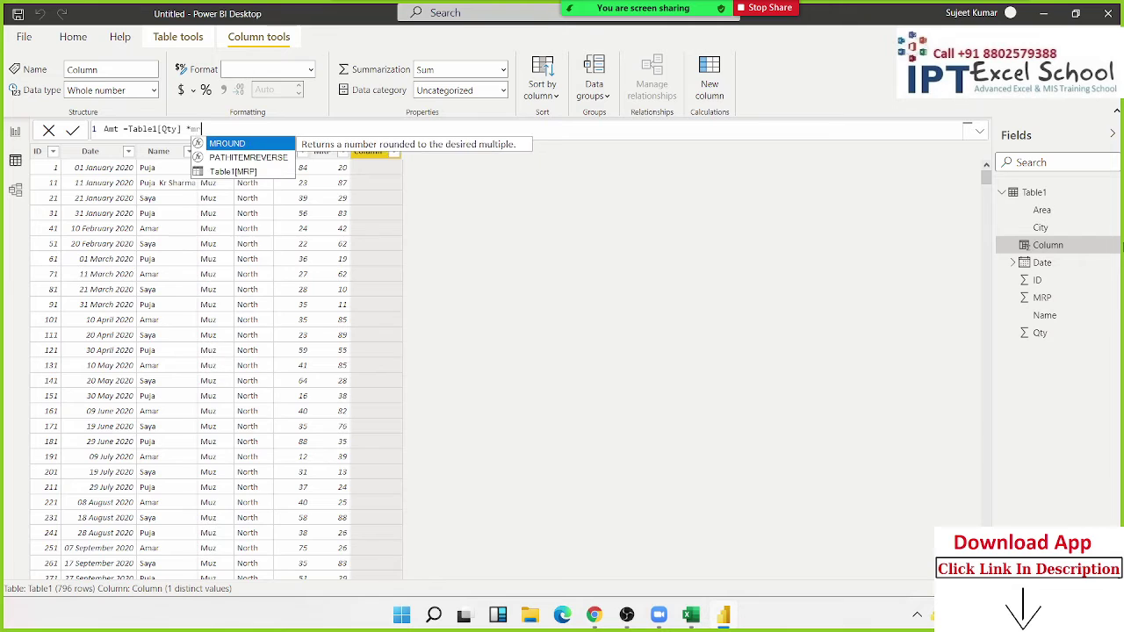
{"action": "type", "text": "p"}
{"action": "key", "text": "Tab"}
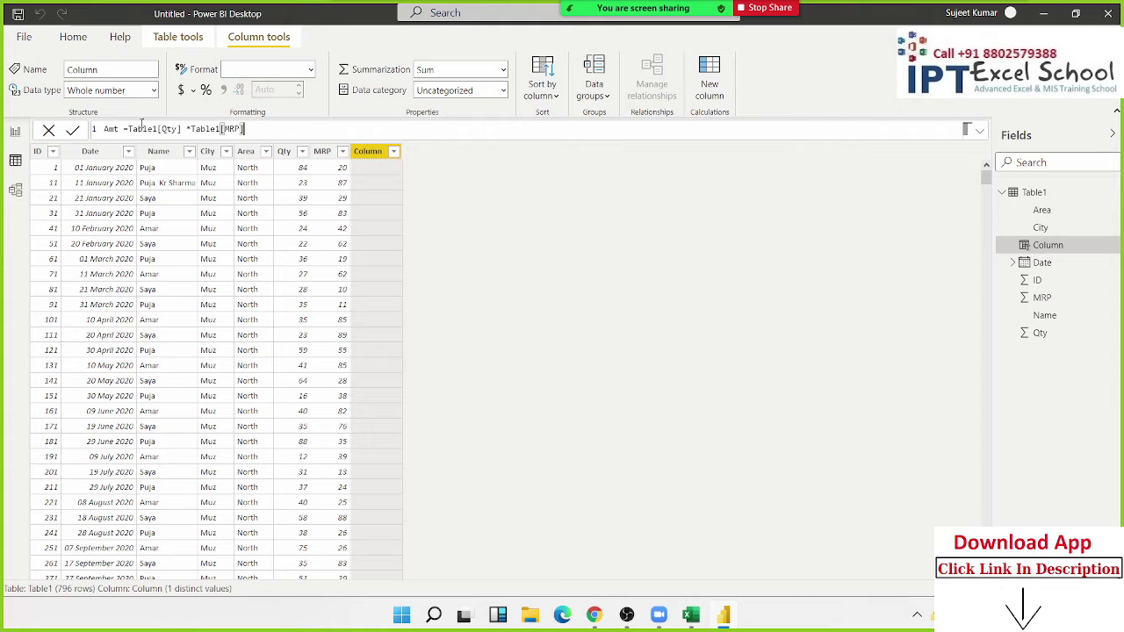
{"action": "left_click_drag", "start_coordinate": [132, 128], "coordinate": [284, 133]}
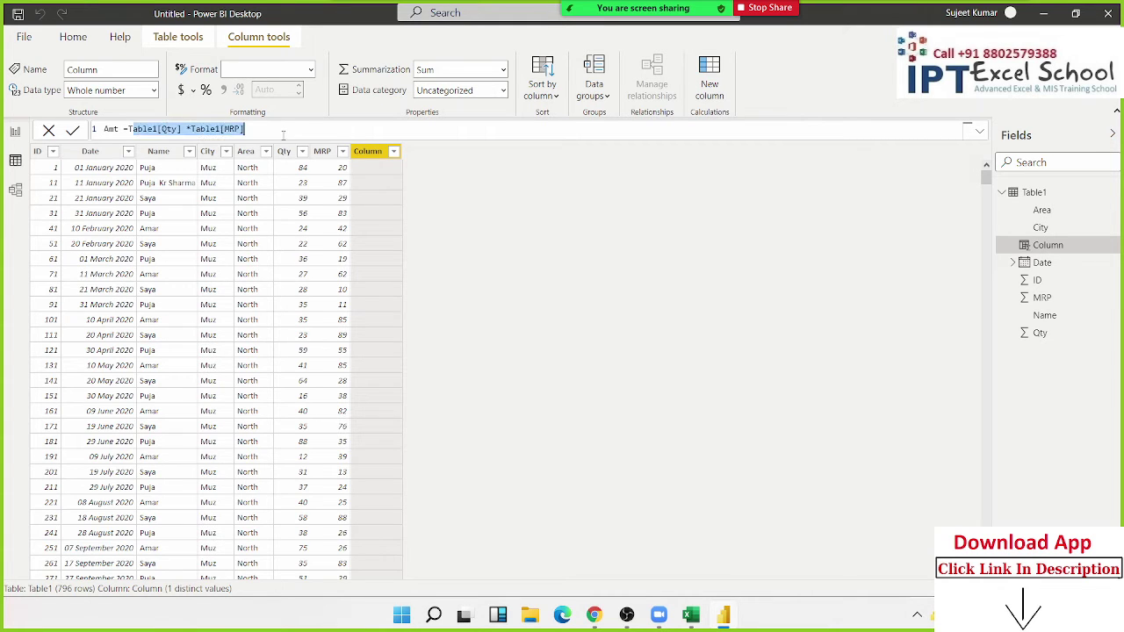
{"action": "key", "text": "Return"}
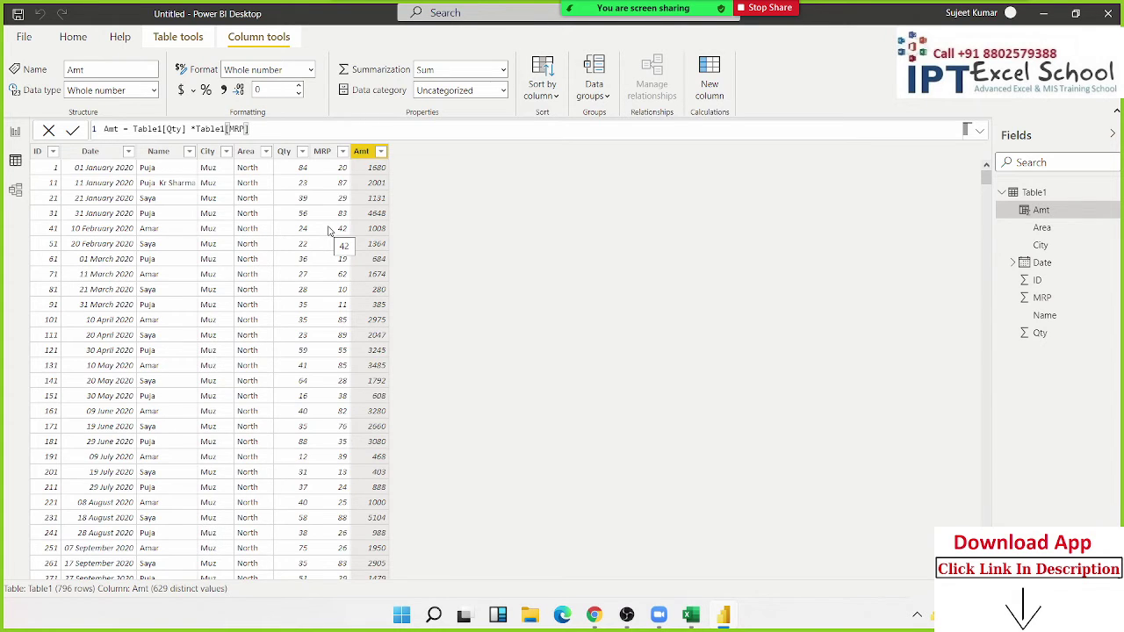
Step: Scroll through the Amt values, check its formula, then return to the report canvas
{"action": "scroll", "coordinate": [333, 238], "scroll_direction": "down", "scroll_amount": 4}
{"action": "scroll", "coordinate": [351, 250], "scroll_direction": "down", "scroll_amount": 3}
{"action": "scroll", "coordinate": [368, 263], "scroll_direction": "down", "scroll_amount": 3}
{"action": "scroll", "coordinate": [382, 281], "scroll_direction": "down", "scroll_amount": 1}
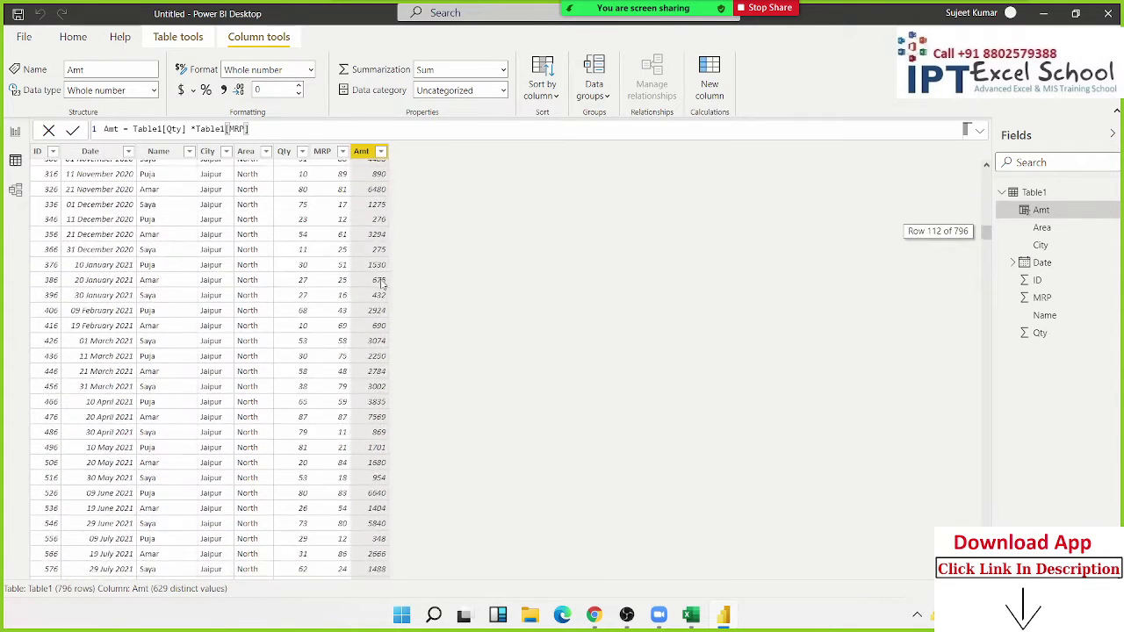
{"action": "scroll", "coordinate": [382, 285], "scroll_direction": "down", "scroll_amount": 2}
{"action": "scroll", "coordinate": [378, 294], "scroll_direction": "down", "scroll_amount": 2}
{"action": "scroll", "coordinate": [374, 306], "scroll_direction": "down", "scroll_amount": 2}
{"action": "scroll", "coordinate": [370, 318], "scroll_direction": "down", "scroll_amount": 2}
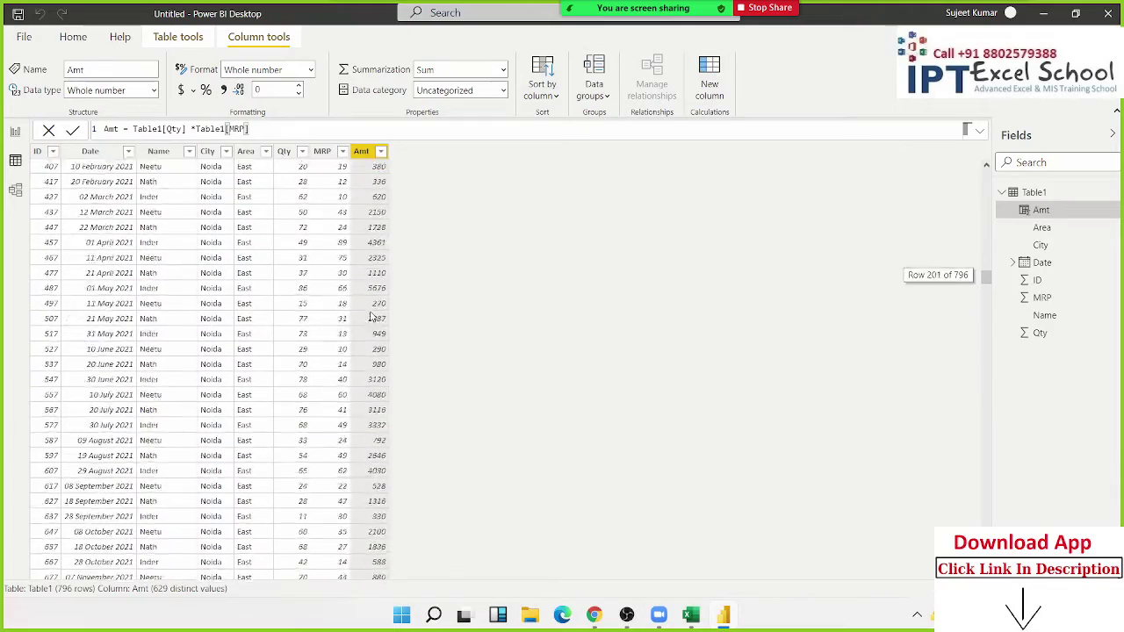
{"action": "scroll", "coordinate": [371, 318], "scroll_direction": "up", "scroll_amount": 3}
{"action": "scroll", "coordinate": [371, 318], "scroll_direction": "up", "scroll_amount": 3}
{"action": "scroll", "coordinate": [371, 318], "scroll_direction": "up", "scroll_amount": 2}
{"action": "scroll", "coordinate": [370, 317], "scroll_direction": "up", "scroll_amount": 2}
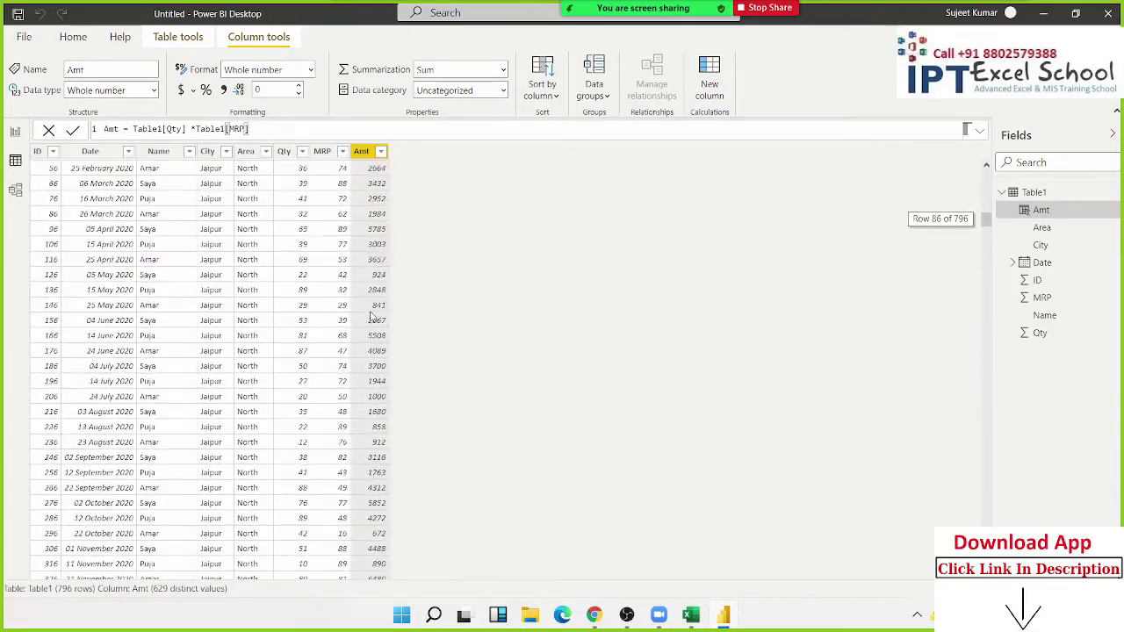
{"action": "scroll", "coordinate": [370, 318], "scroll_direction": "up", "scroll_amount": 3}
{"action": "scroll", "coordinate": [371, 318], "scroll_direction": "up", "scroll_amount": 2}
{"action": "scroll", "coordinate": [371, 318], "scroll_direction": "up", "scroll_amount": 3}
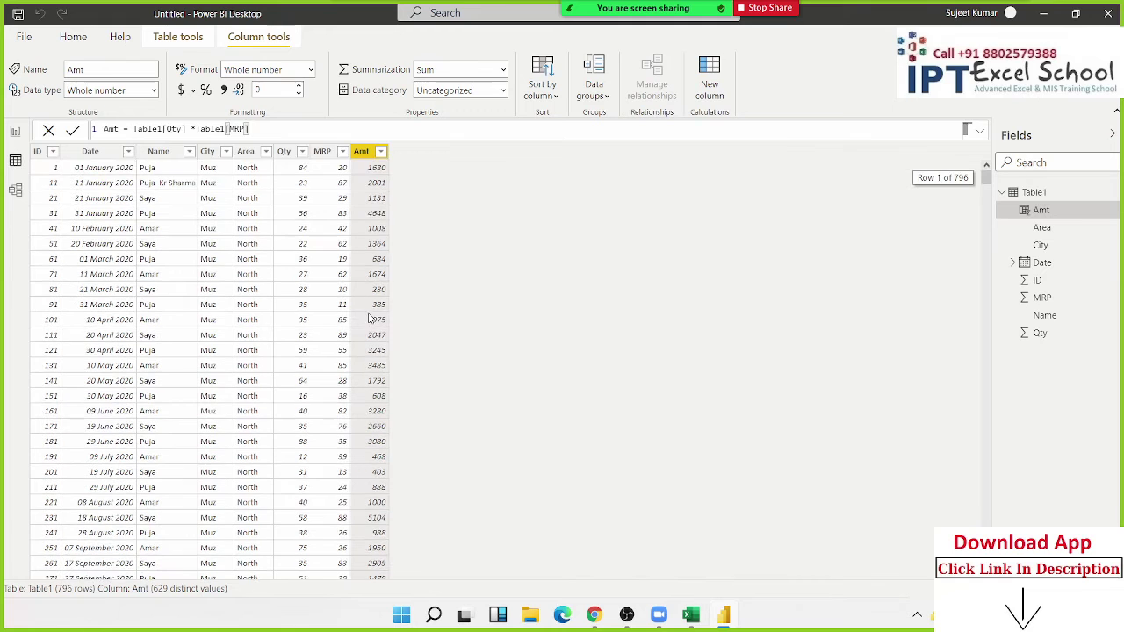
{"action": "left_click", "coordinate": [342, 244]}
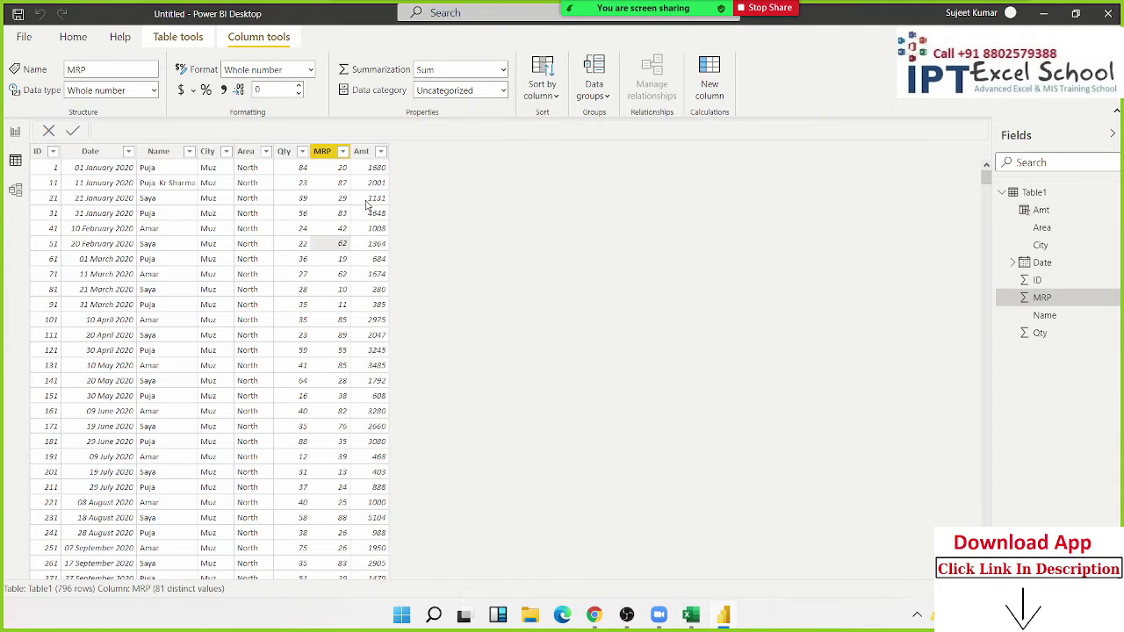
{"action": "left_click", "coordinate": [368, 204]}
{"action": "left_click", "coordinate": [15, 133]}
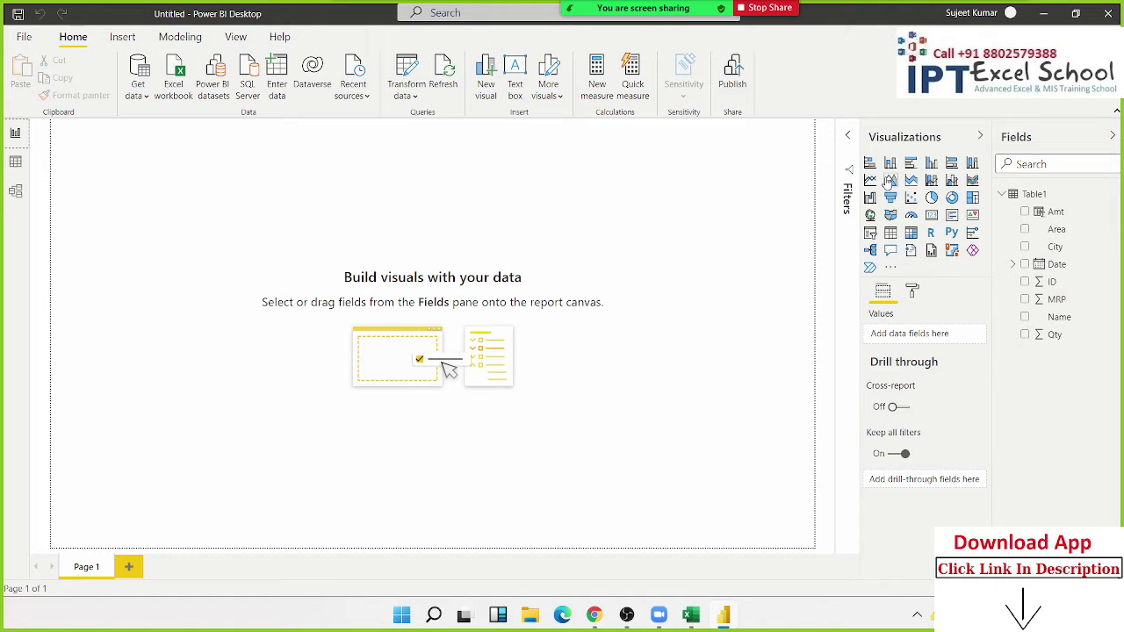
Step: Add a clustered column chart with Name on the axis and Amt as values, and enlarge it
{"action": "left_click", "coordinate": [931, 166]}
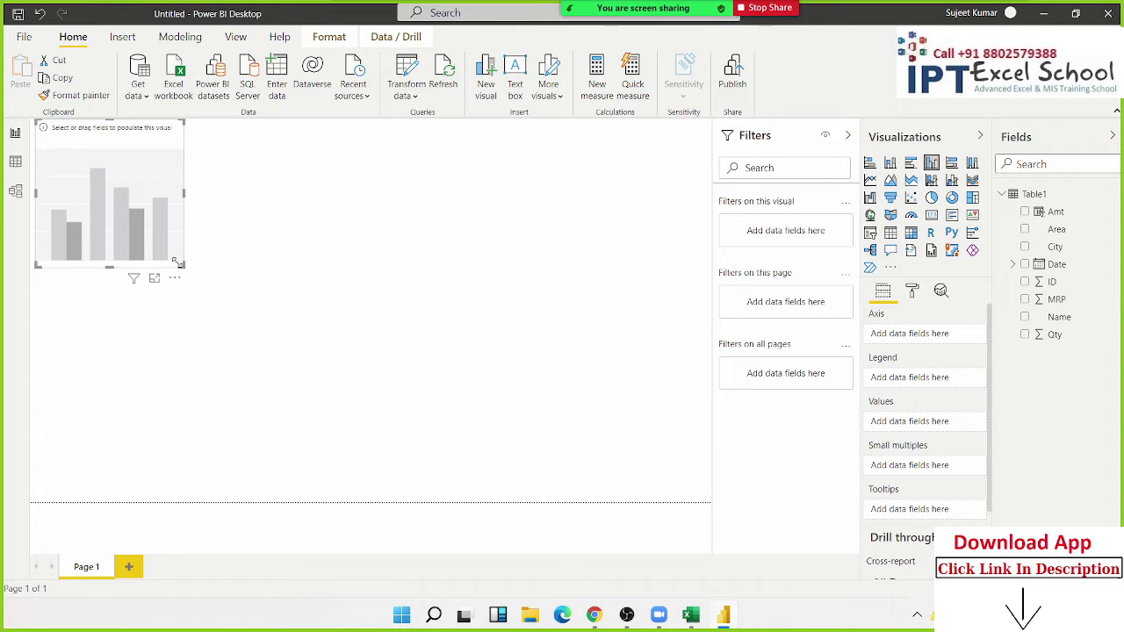
{"action": "left_click_drag", "start_coordinate": [183, 265], "coordinate": [363, 376]}
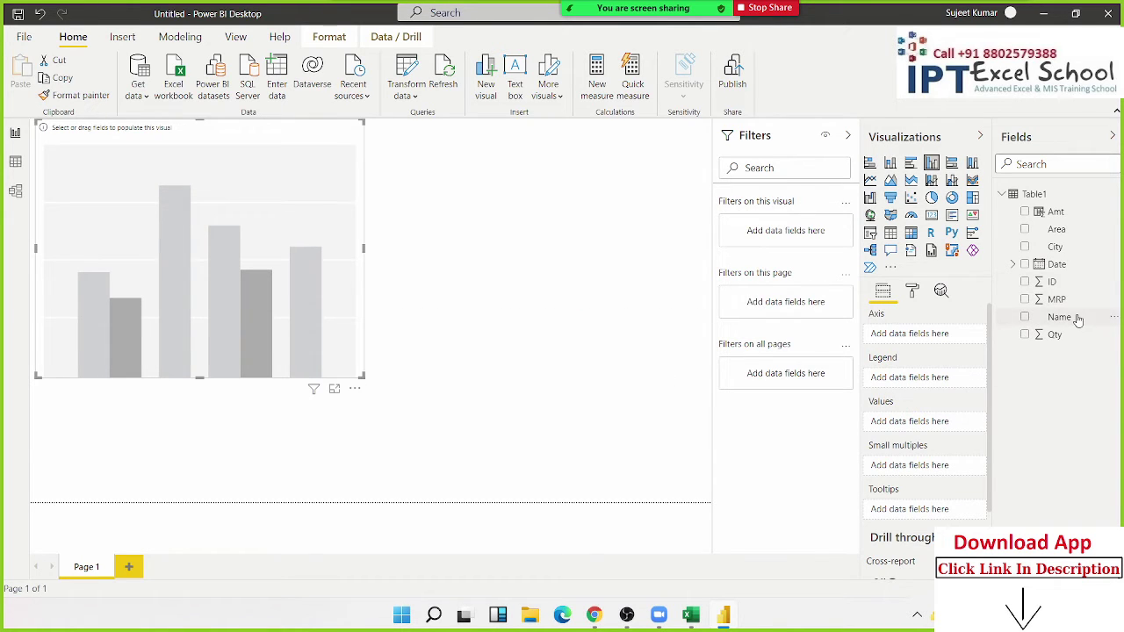
{"action": "left_click_drag", "start_coordinate": [1059, 317], "coordinate": [238, 327]}
{"action": "left_click_drag", "start_coordinate": [1080, 214], "coordinate": [255, 239]}
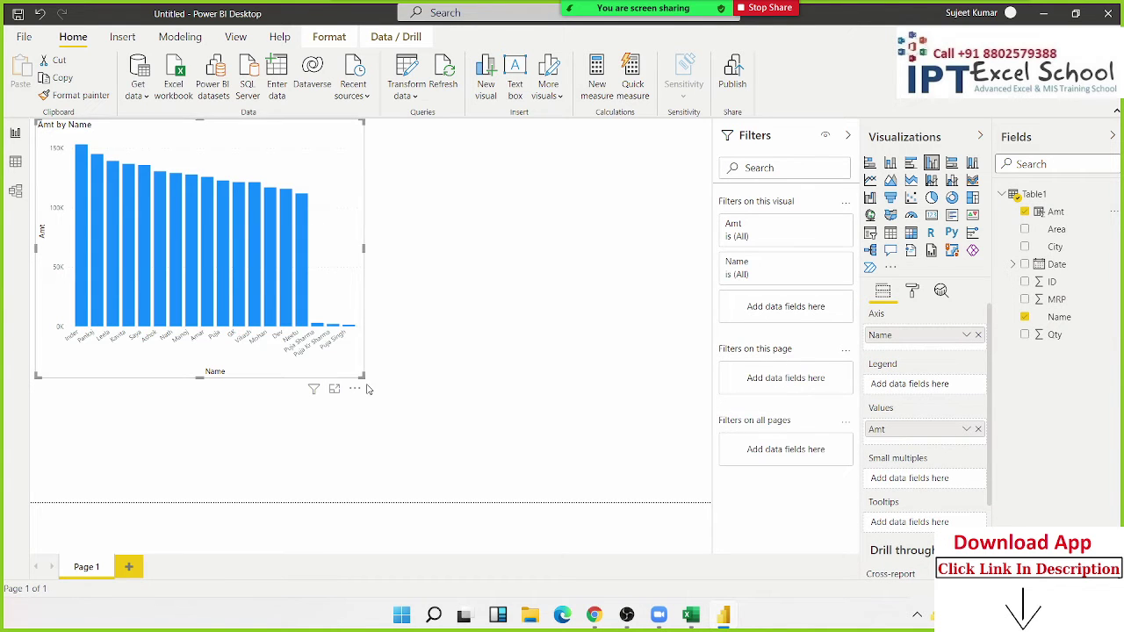
{"action": "mouse_move", "coordinate": [362, 377]}
{"action": "left_mouse_down"}
{"action": "mouse_move", "coordinate": [432, 407]}
{"action": "mouse_move", "coordinate": [521, 476]}
{"action": "left_mouse_up"}
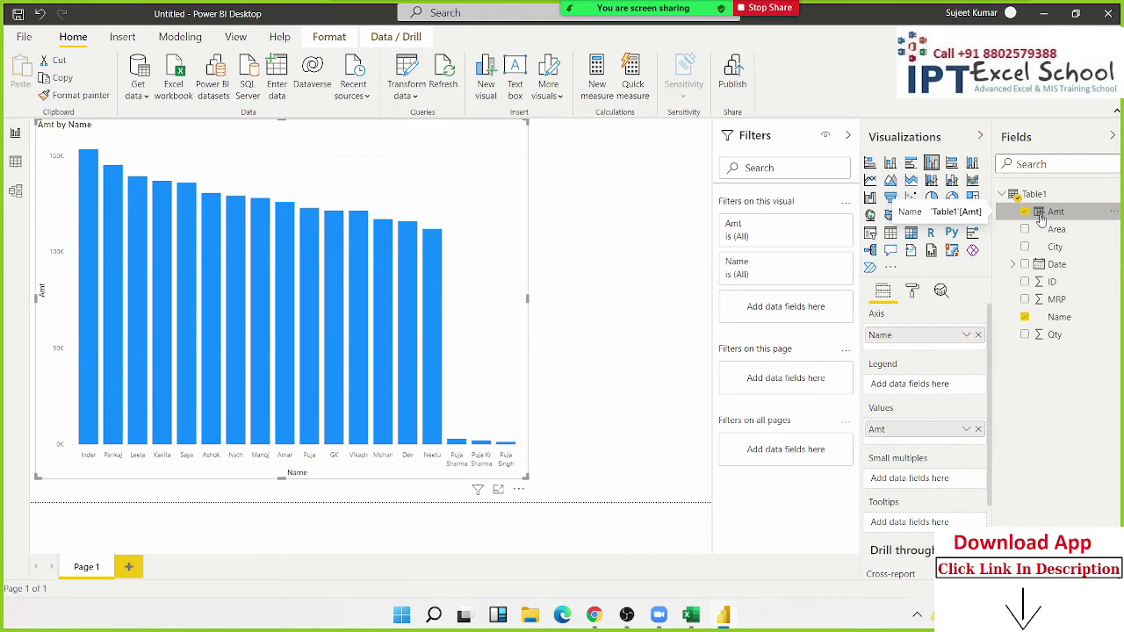
Step: In Data view, rename the new column GST and enter Table1[Amt]*18% as its formula
{"action": "left_click", "coordinate": [17, 167]}
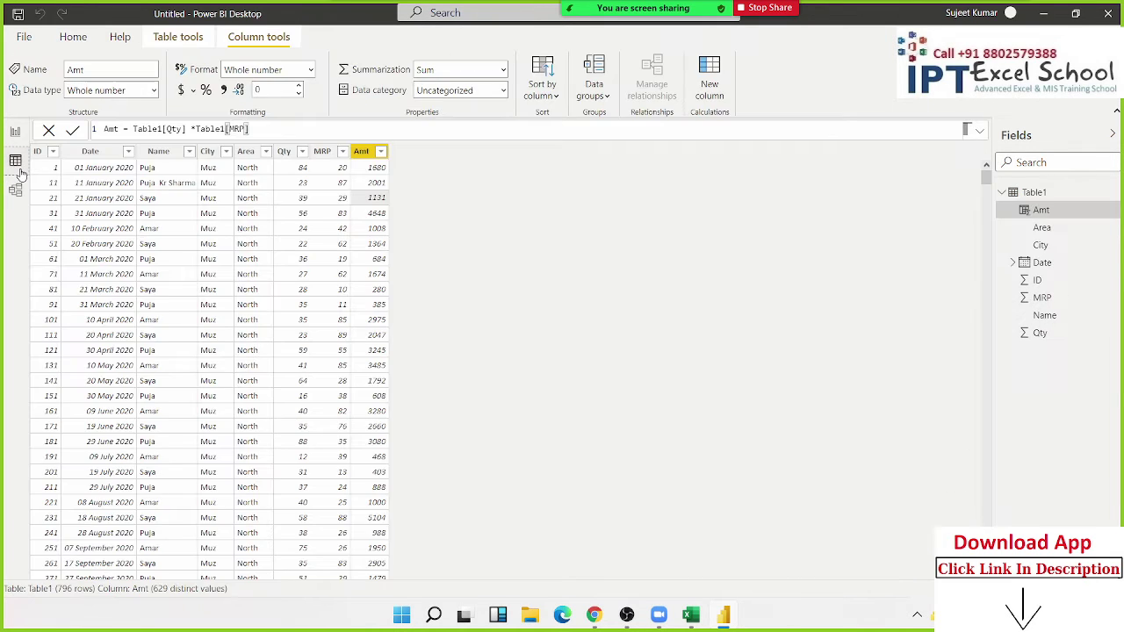
{"action": "left_click", "coordinate": [365, 154]}
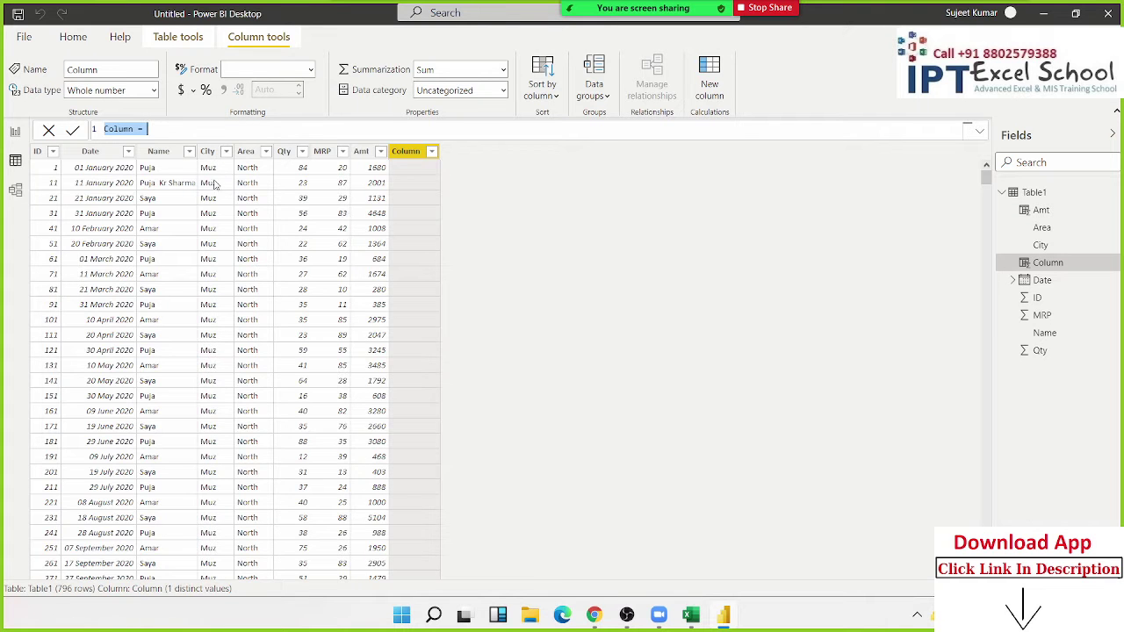
{"action": "double_click", "coordinate": [118, 129]}
{"action": "type", "text": "GST"}
{"action": "key", "text": "End"}
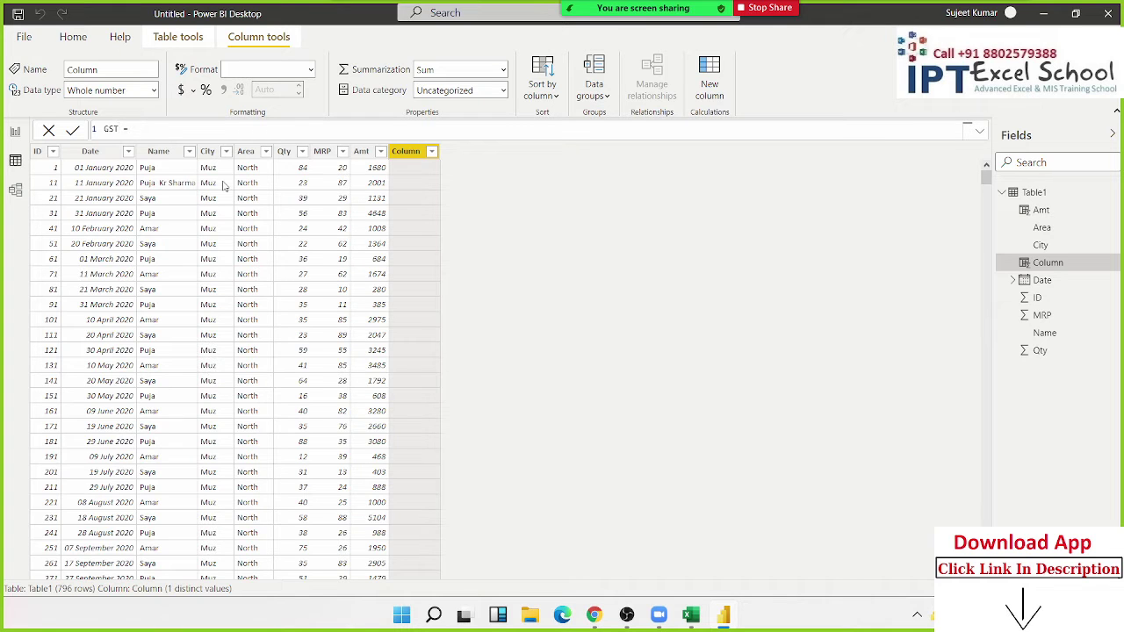
{"action": "type", "text": "a"}
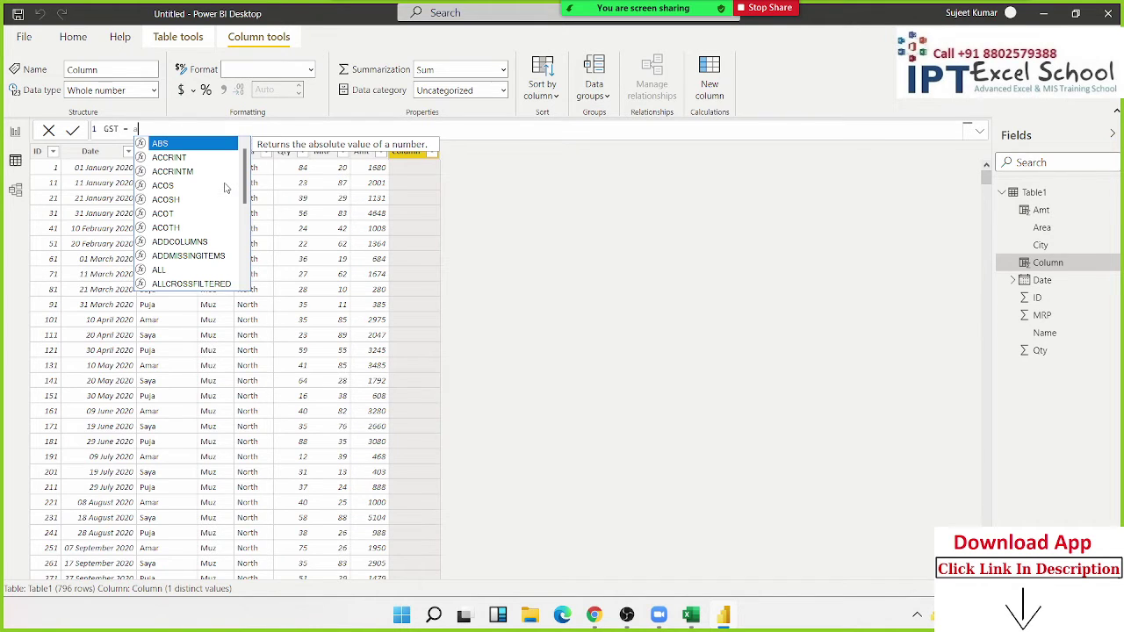
{"action": "type", "text": "m"}
{"action": "key", "text": "Down"}
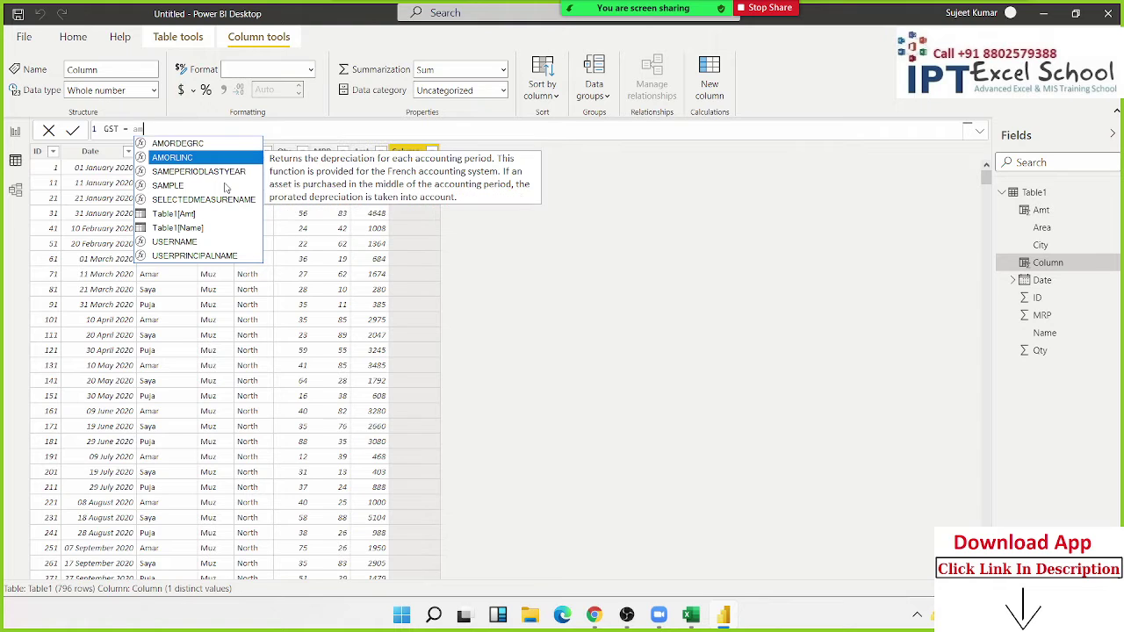
{"action": "key", "text": "Down"}
{"action": "key", "text": "Down"}
{"action": "key", "text": "Down"}
{"action": "key", "text": "Down"}
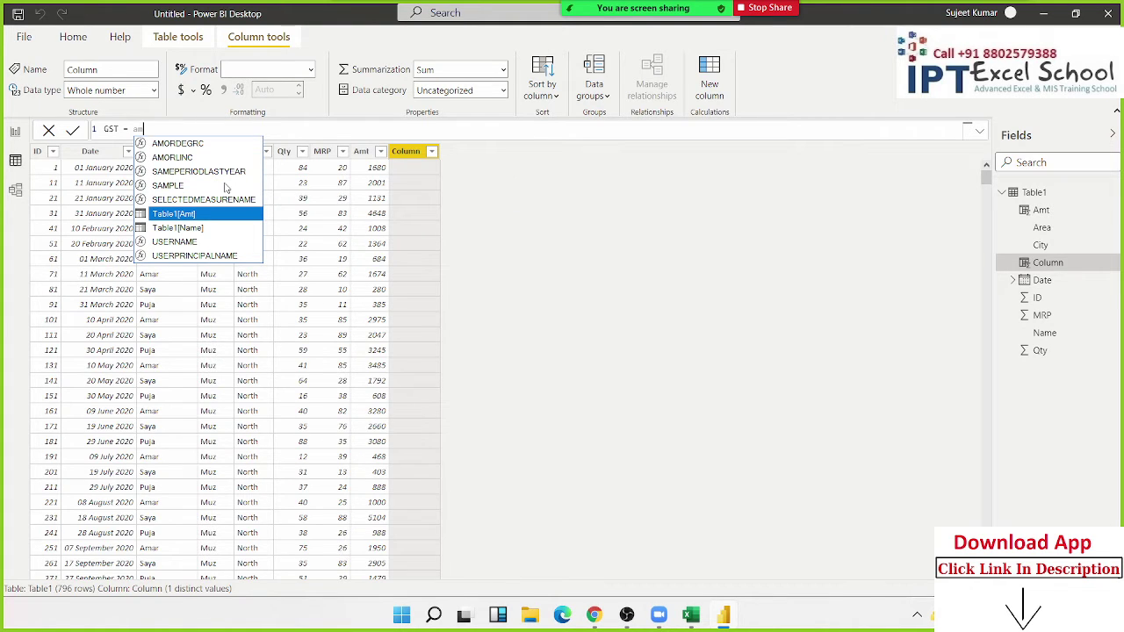
{"action": "key", "text": "Tab"}
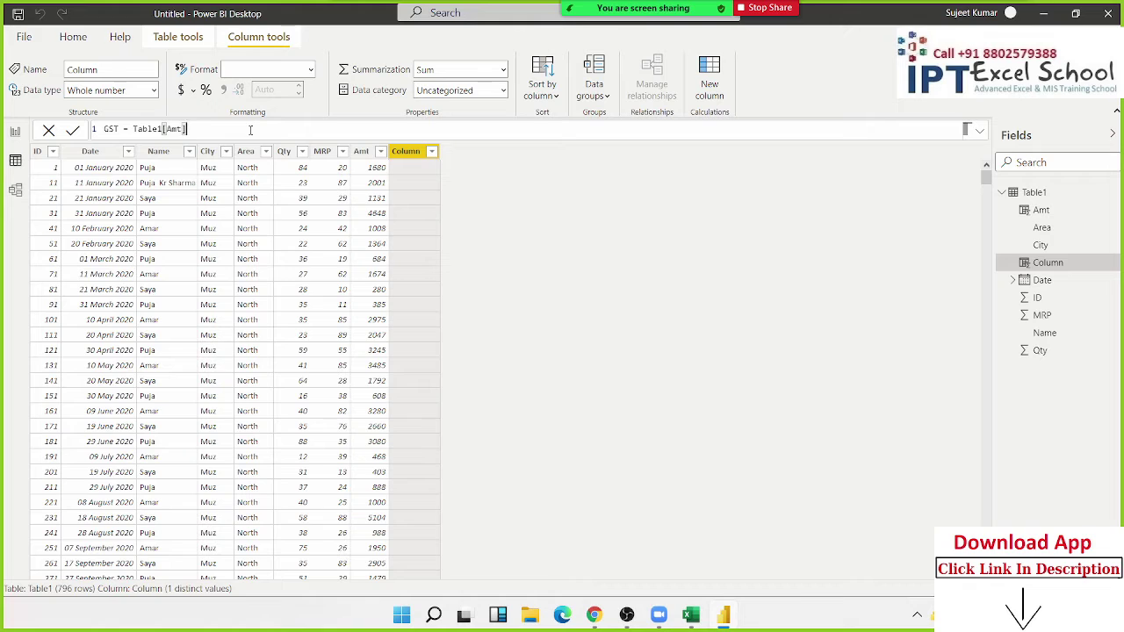
{"action": "type", "text": "*1"}
{"action": "type", "text": "8%"}
{"action": "key", "text": "Return"}
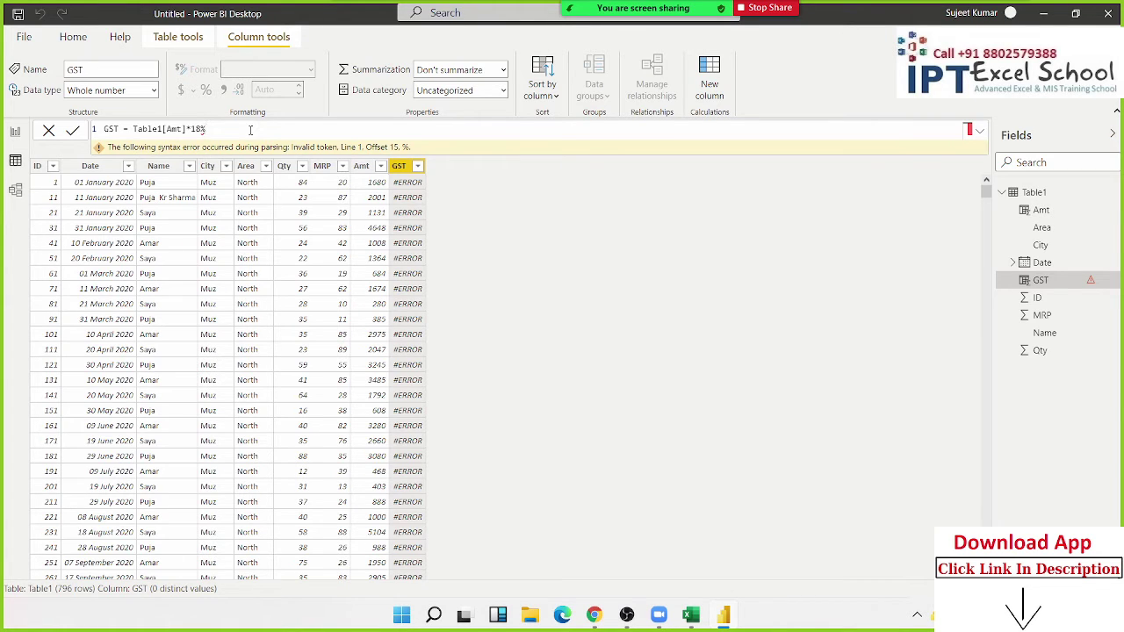
Step: Correct the GST rate, first to 0.18, finally committing Table1[Amt]*(18/100)
{"action": "key", "text": "BackSpace"}
{"action": "key", "text": "BackSpace"}
{"action": "key", "text": "BackSpace"}
{"action": "type", "text": "0.18"}
{"action": "key", "text": "Return"}
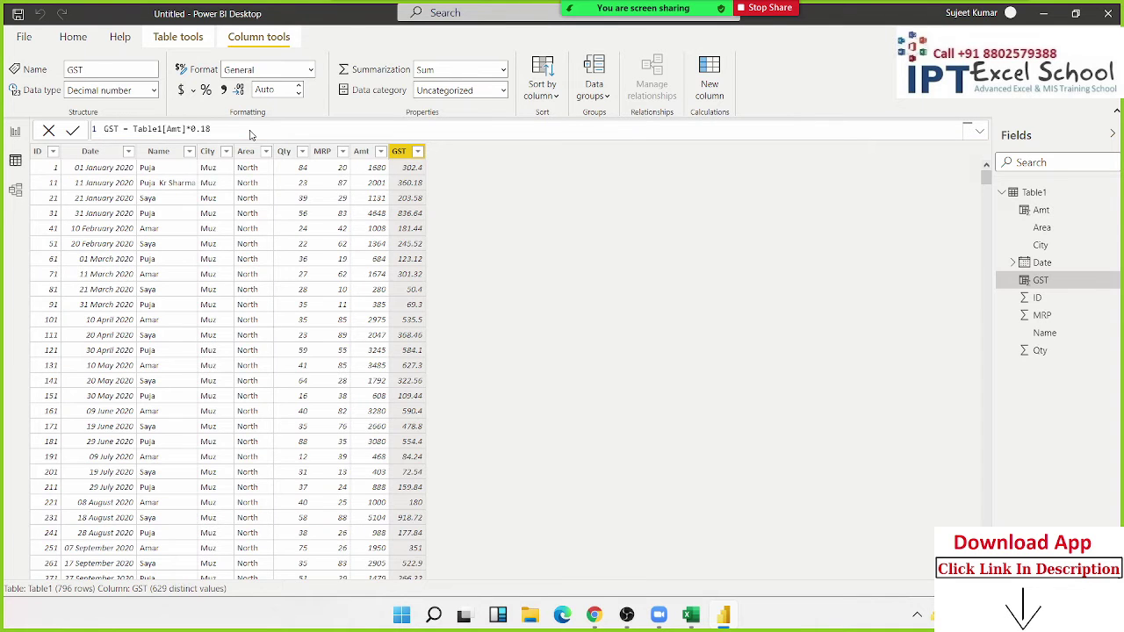
{"action": "left_click", "coordinate": [247, 133]}
{"action": "key", "text": "BackSpace"}
{"action": "key", "text": "BackSpace"}
{"action": "key", "text": "BackSpace"}
{"action": "key", "text": "BackSpace"}
{"action": "type", "text": "(18/10"}
{"action": "type", "text": "0)"}
{"action": "key", "text": "Return"}
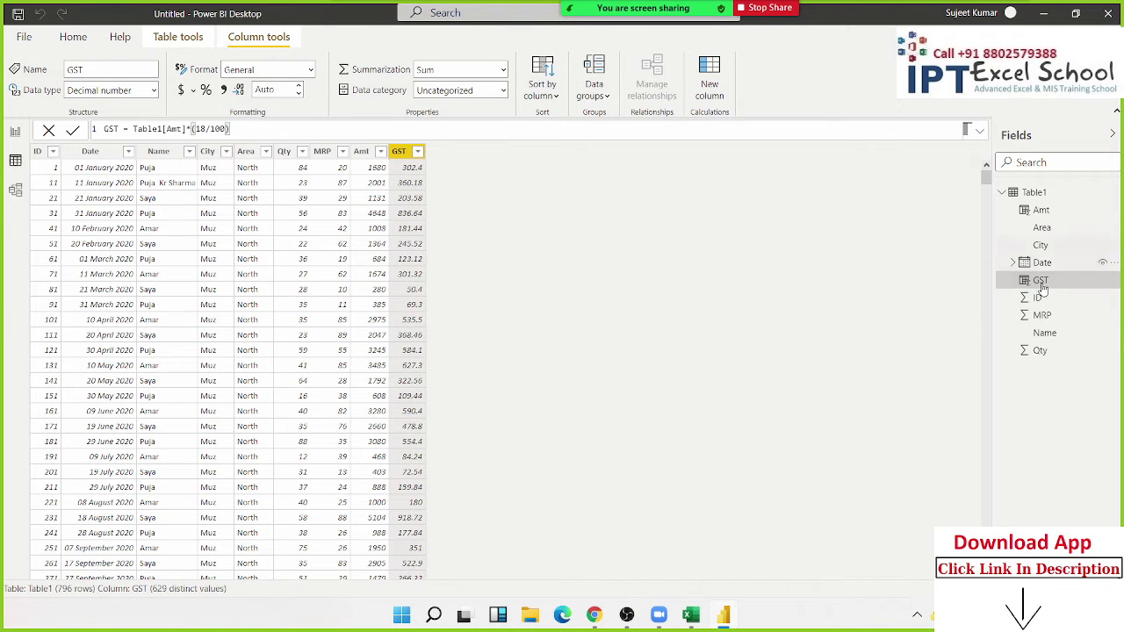
Step: Glance at the report chart, then review the Amt and GST column definitions
{"action": "left_click", "coordinate": [17, 134]}
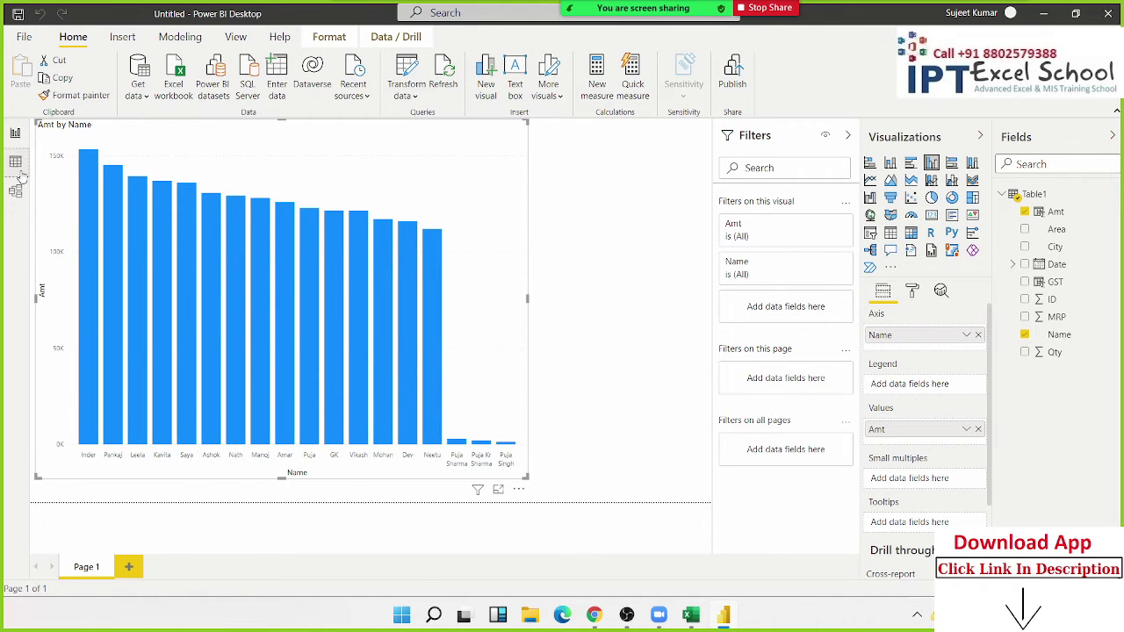
{"action": "left_click", "coordinate": [15, 165]}
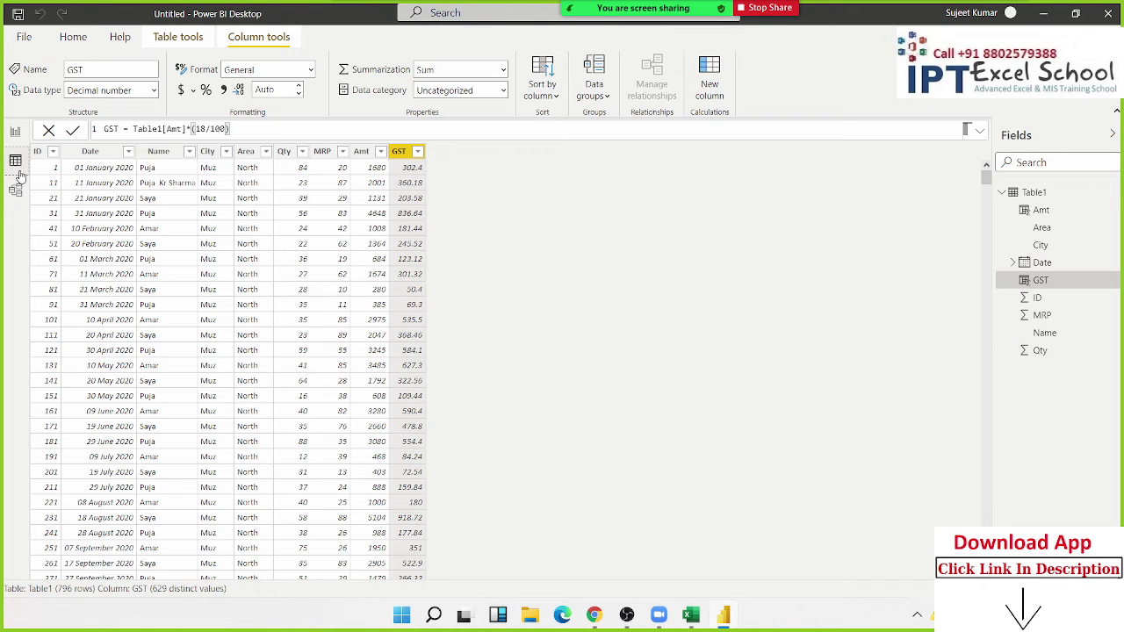
{"action": "left_click", "coordinate": [382, 167]}
{"action": "left_click", "coordinate": [399, 175]}
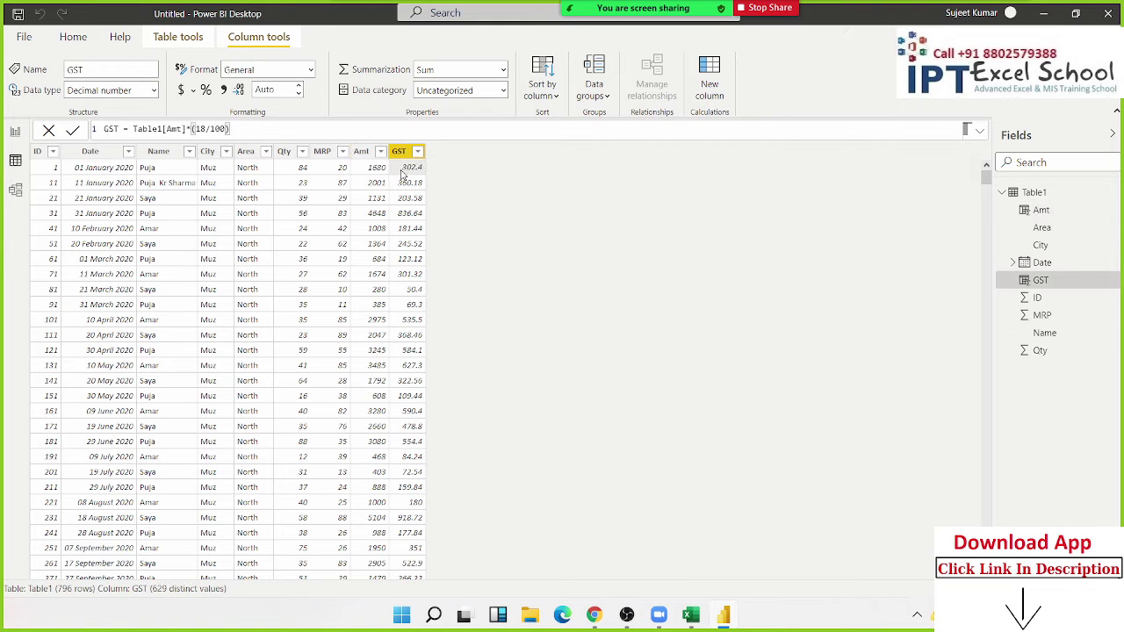
Step: Create a Total column in Table1 defined as Table1[Amt]+Table1[GST]
{"action": "left_click", "coordinate": [708, 78]}
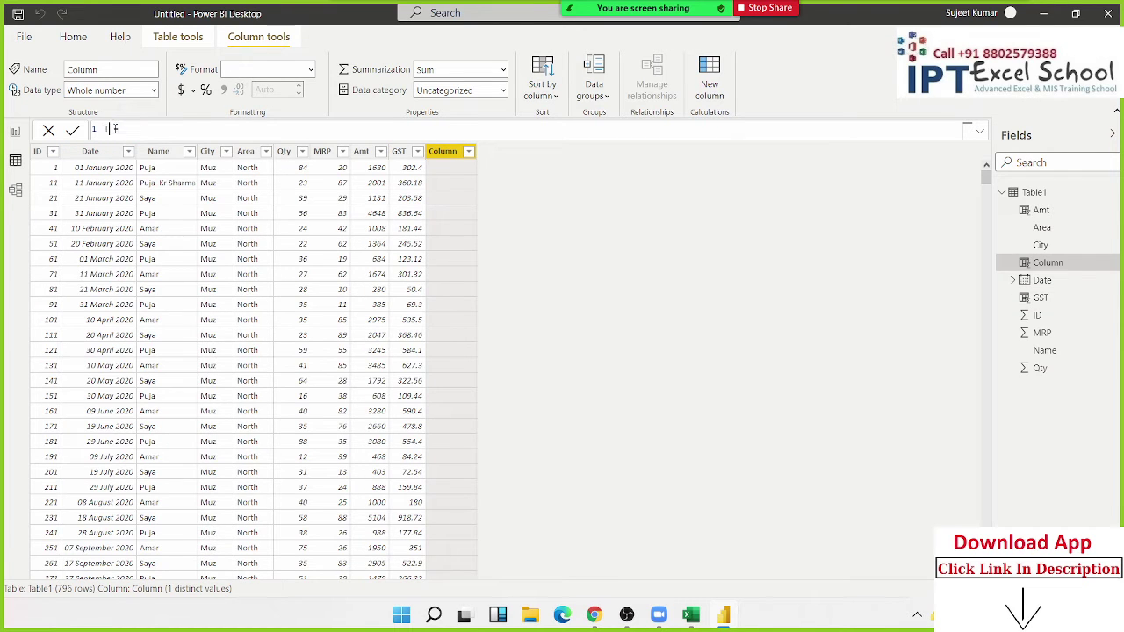
{"action": "type", "text": "Total"}
{"action": "type", "text": " = am"}
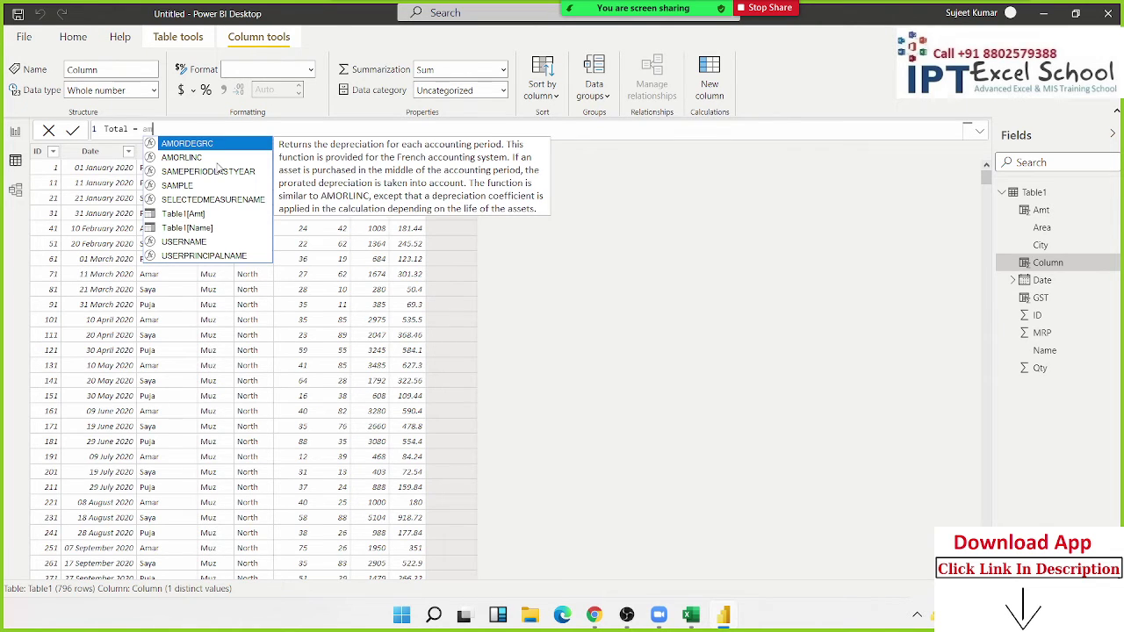
{"action": "key", "text": "Down"}
{"action": "key", "text": "Down"}
{"action": "key", "text": "Down"}
{"action": "key", "text": "Tab"}
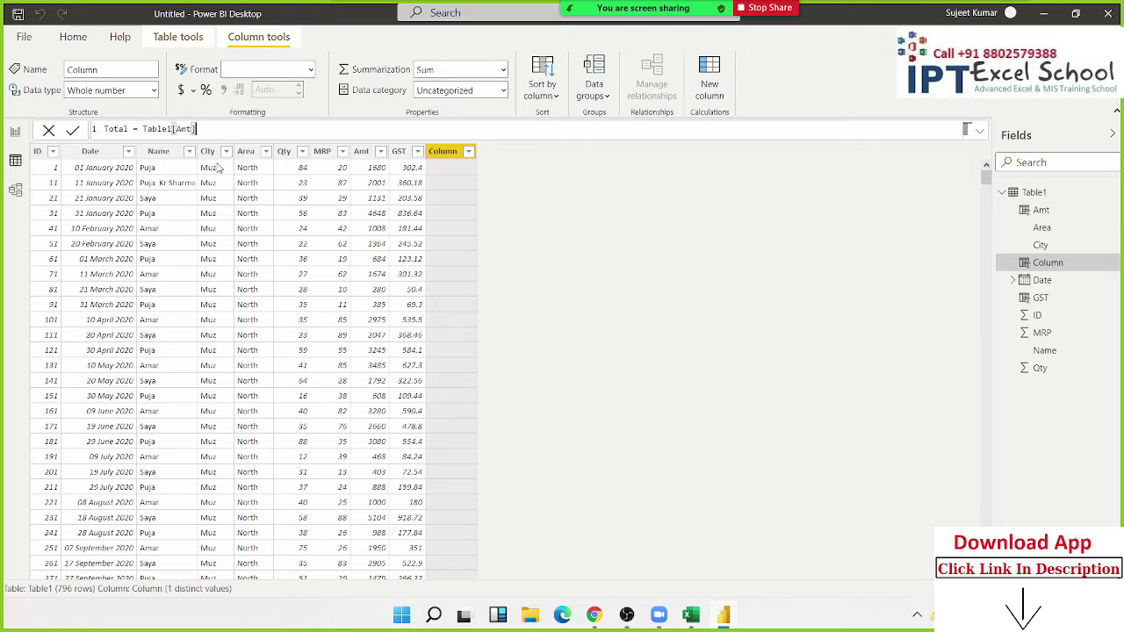
{"action": "type", "text": "+gs"}
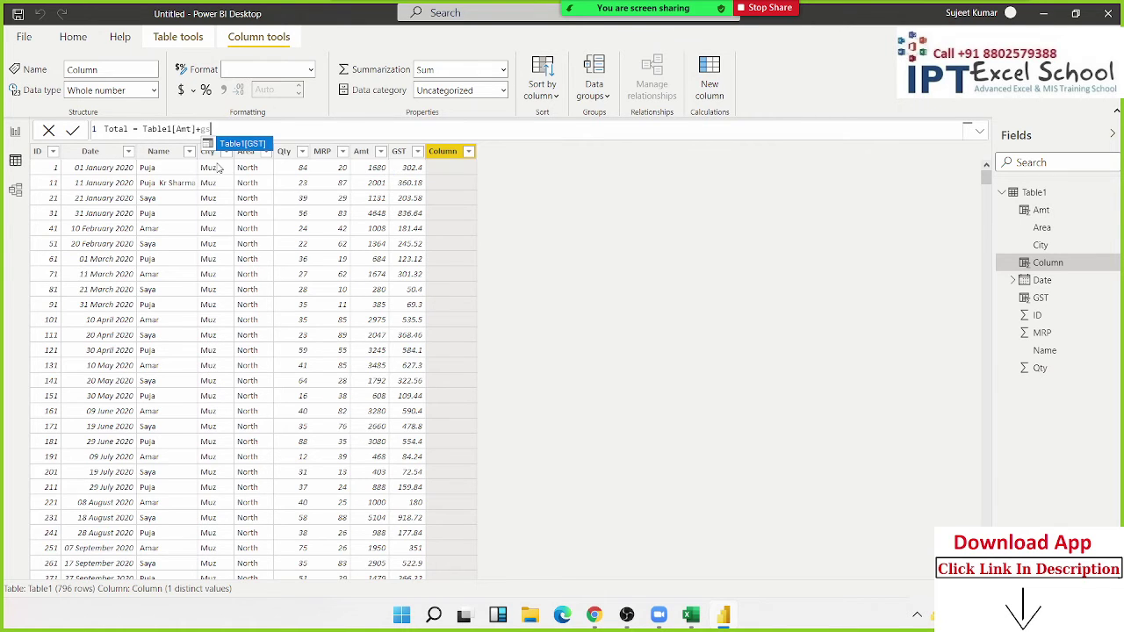
{"action": "type", "text": "t"}
{"action": "key", "text": "Tab"}
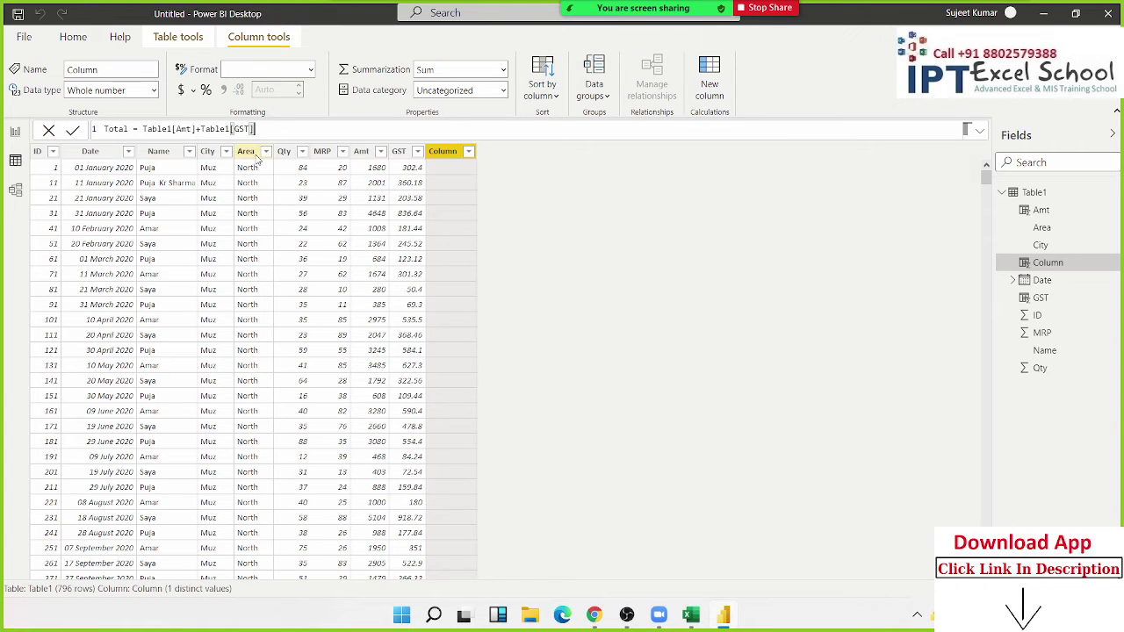
{"action": "key", "text": "Return"}
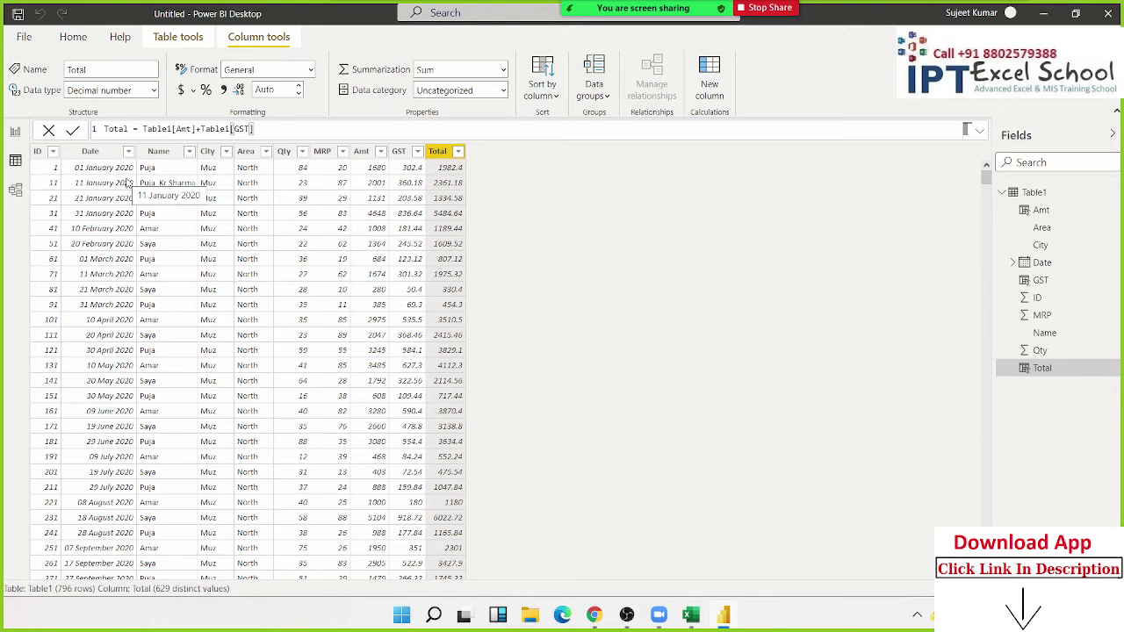
{"action": "left_click", "coordinate": [73, 36]}
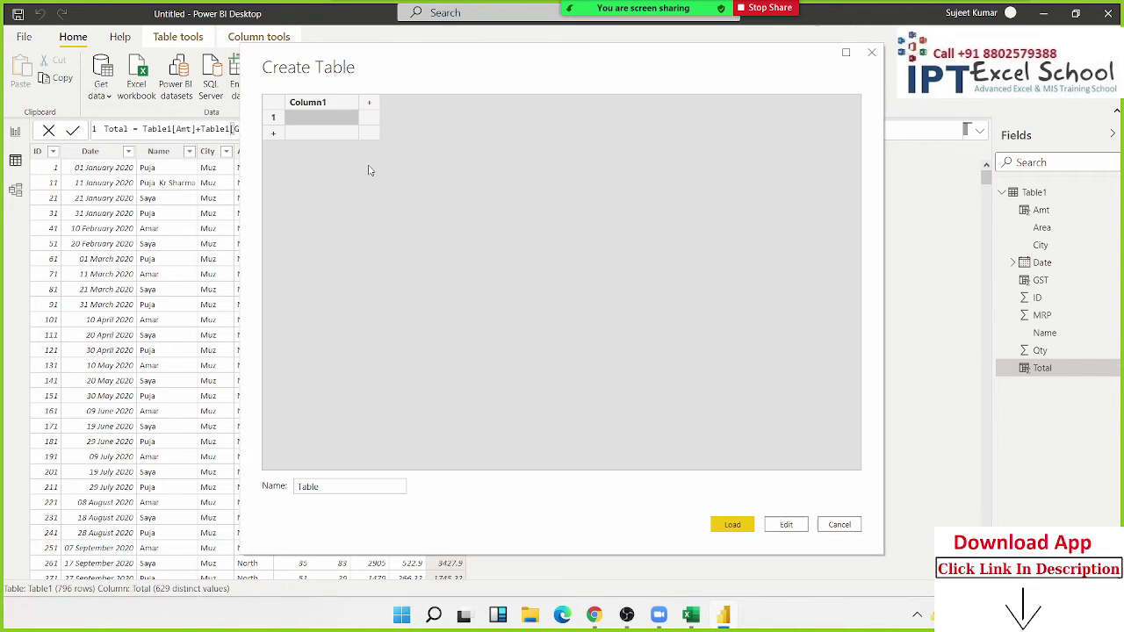
Step: Name the new table's column headers P, R and T
{"action": "double_click", "coordinate": [306, 105]}
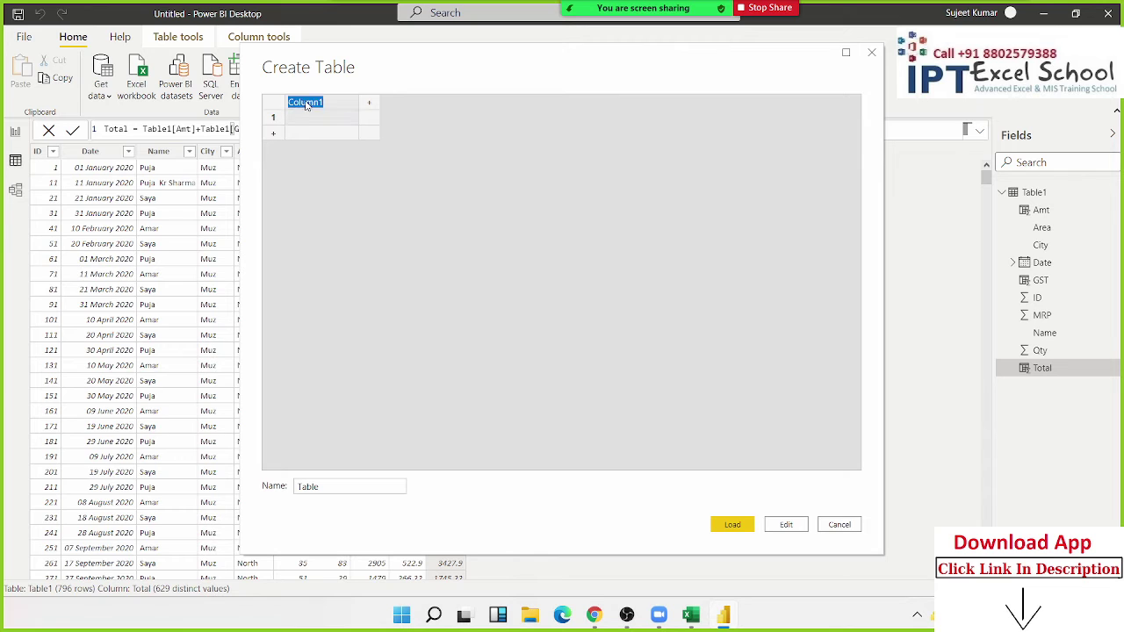
{"action": "type", "text": "P"}
{"action": "key", "text": "Tab"}
{"action": "type", "text": "R"}
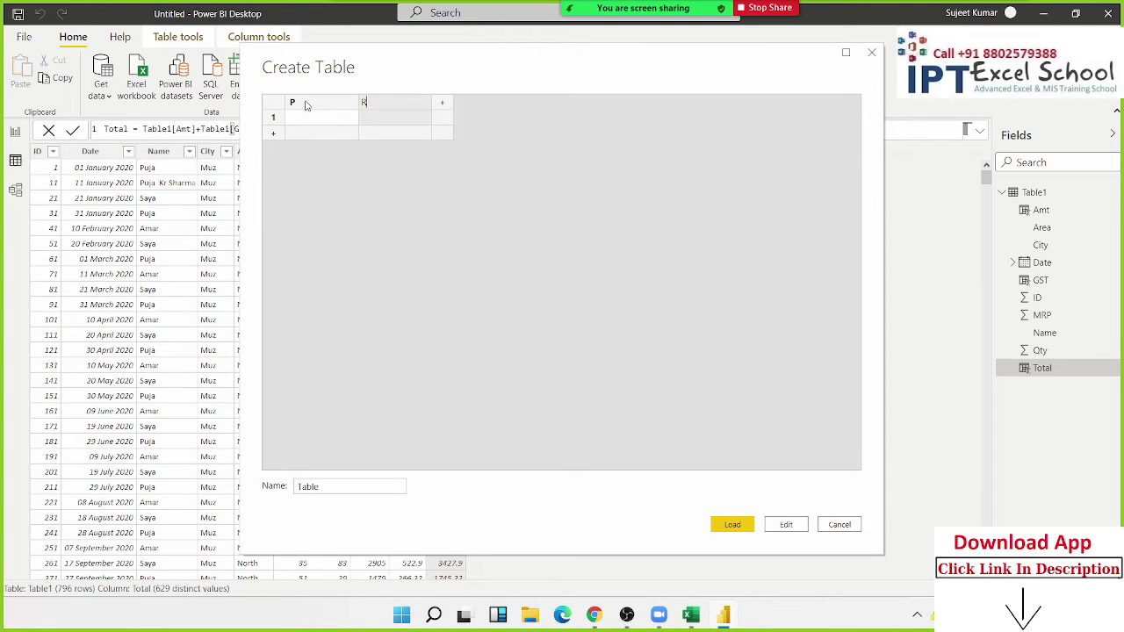
{"action": "key", "text": "Tab"}
{"action": "key", "text": "BackSpace"}
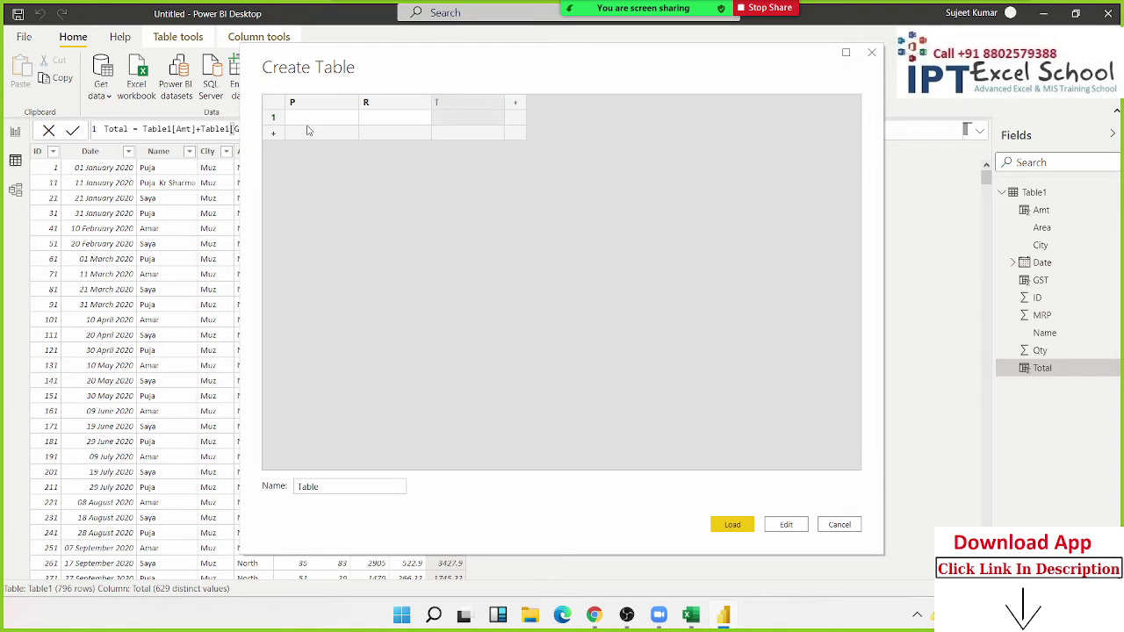
Step: Enter the first two rows: 50000, .10, 5 and 65000, .08, 6
{"action": "left_click", "coordinate": [310, 117]}
{"action": "type", "text": "50000"}
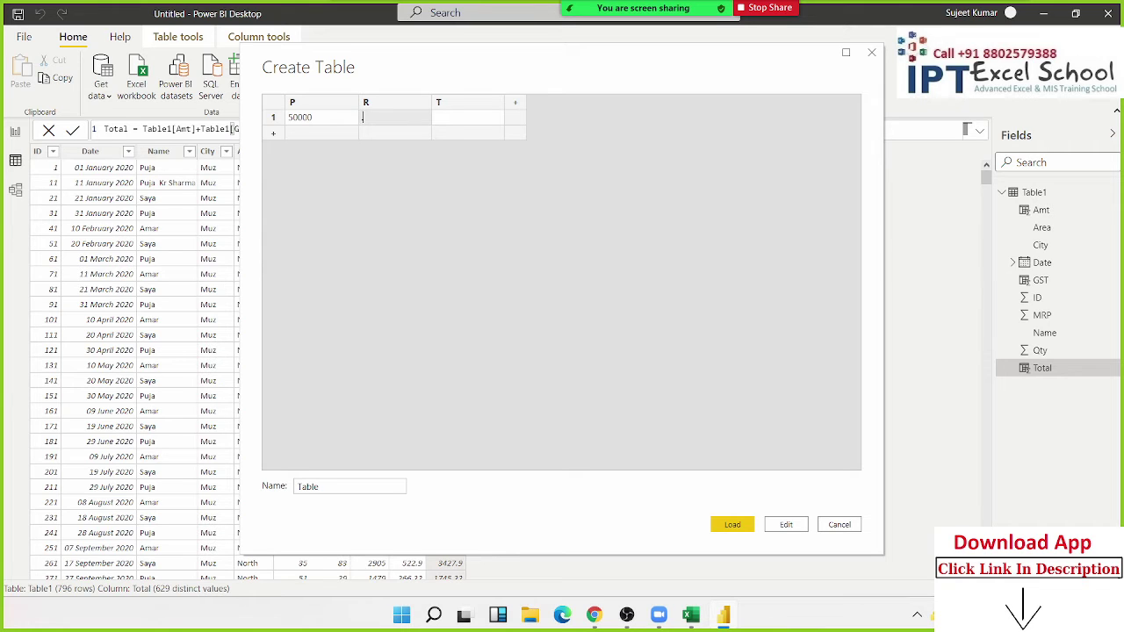
{"action": "type", "text": ".10"}
{"action": "key", "text": "Tab"}
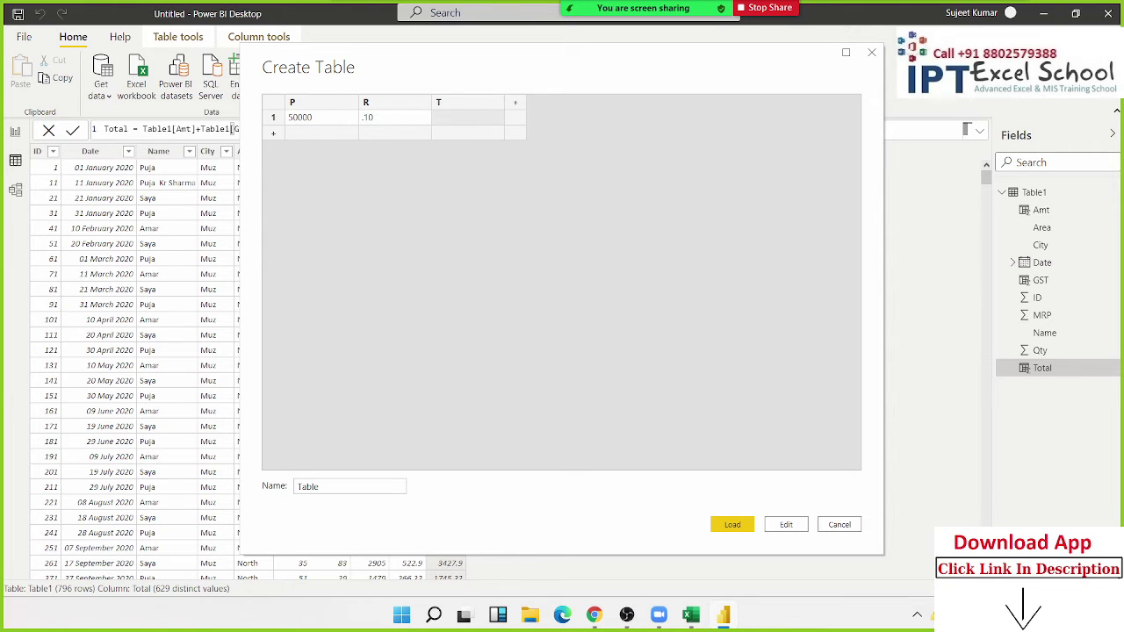
{"action": "type", "text": "5"}
{"action": "key", "text": "Tab"}
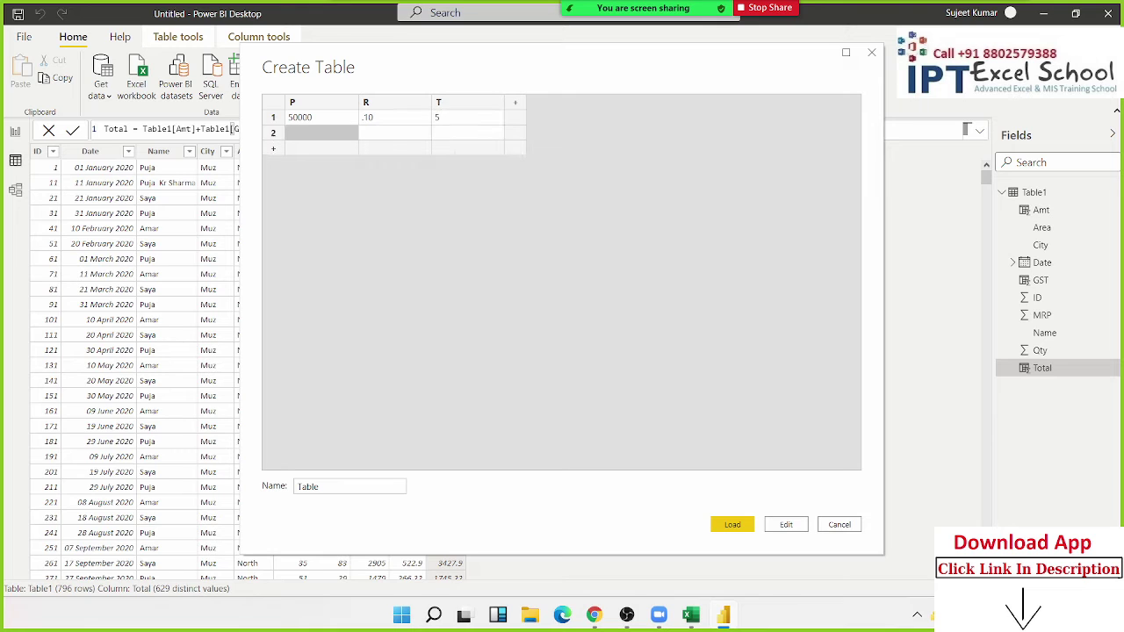
{"action": "type", "text": "65000"}
{"action": "key", "text": "Tab"}
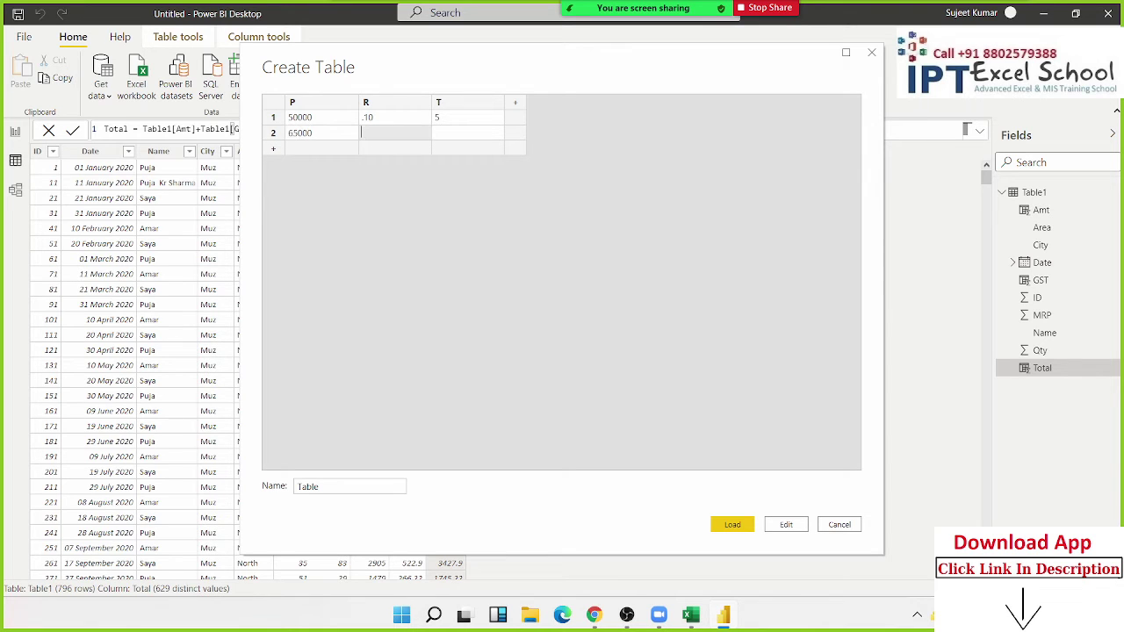
{"action": "type", "text": ".08"}
{"action": "key", "text": "Tab"}
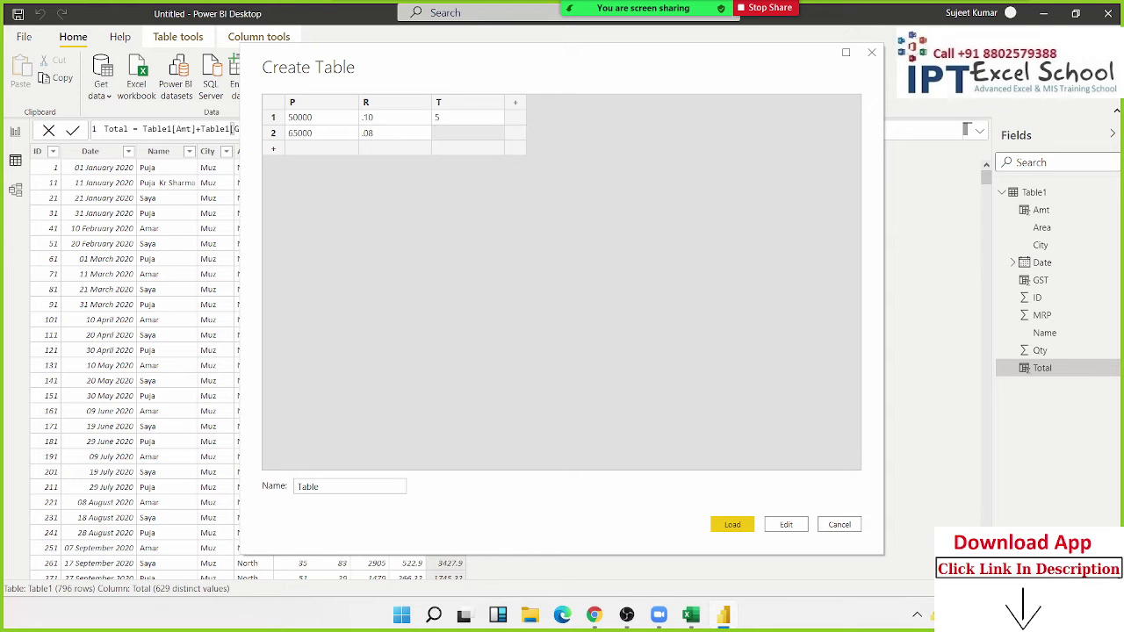
{"action": "type", "text": "6"}
{"action": "key", "text": "Return"}
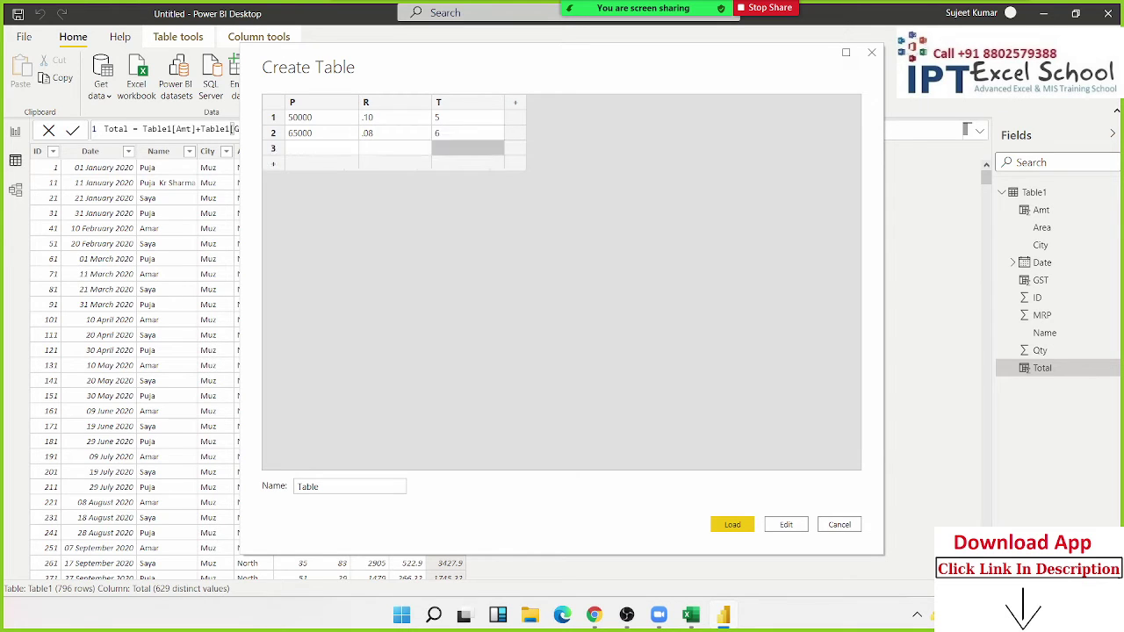
Step: Enter the third row 85000, .05, 10, name the table LN and load it
{"action": "left_click", "coordinate": [322, 148]}
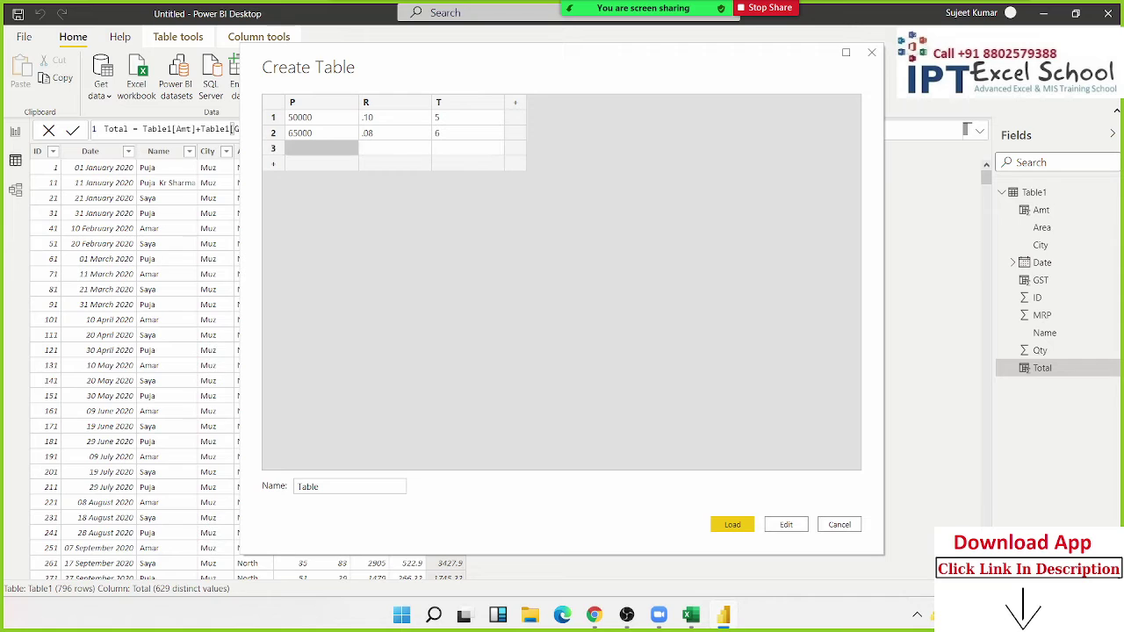
{"action": "type", "text": "85000"}
{"action": "key", "text": "Tab"}
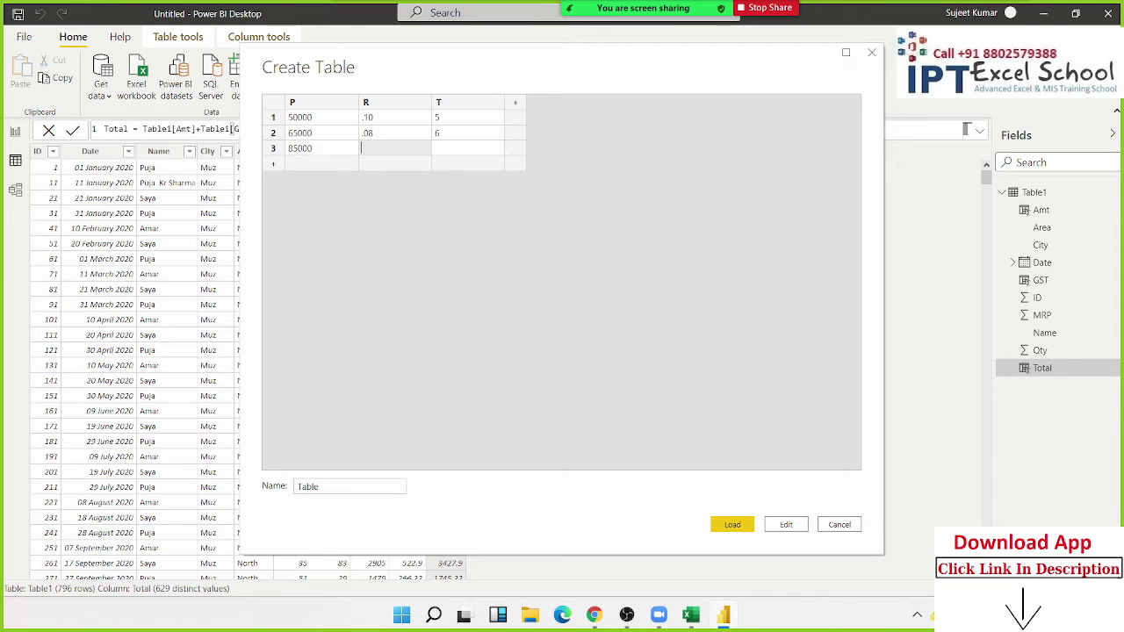
{"action": "type", "text": ".05"}
{"action": "key", "text": "Tab"}
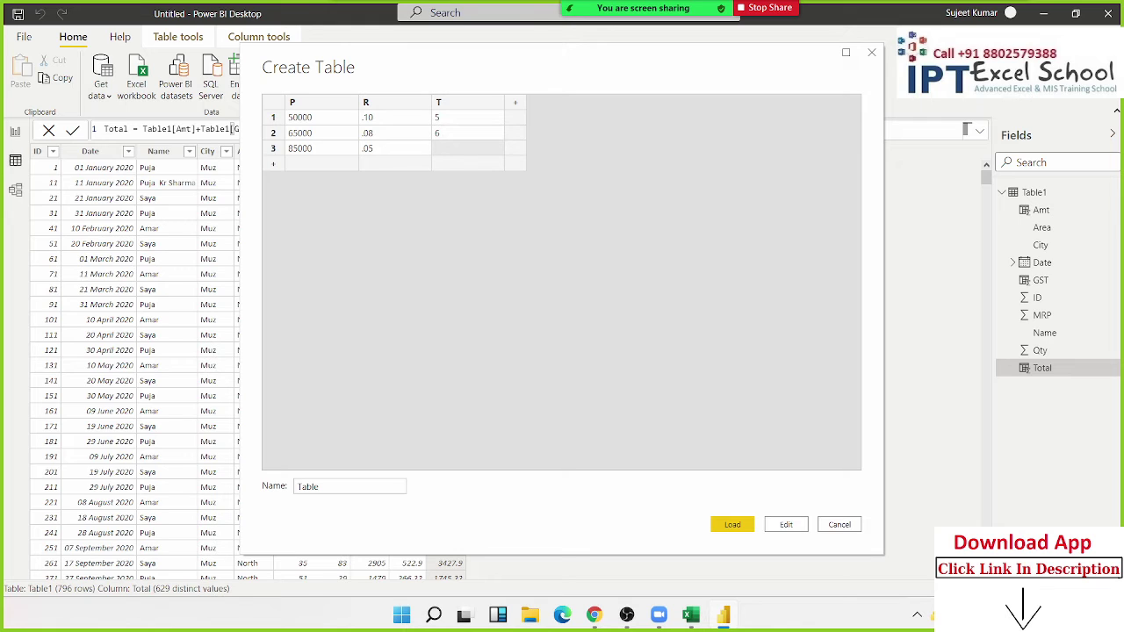
{"action": "type", "text": "10"}
{"action": "double_click", "coordinate": [357, 488]}
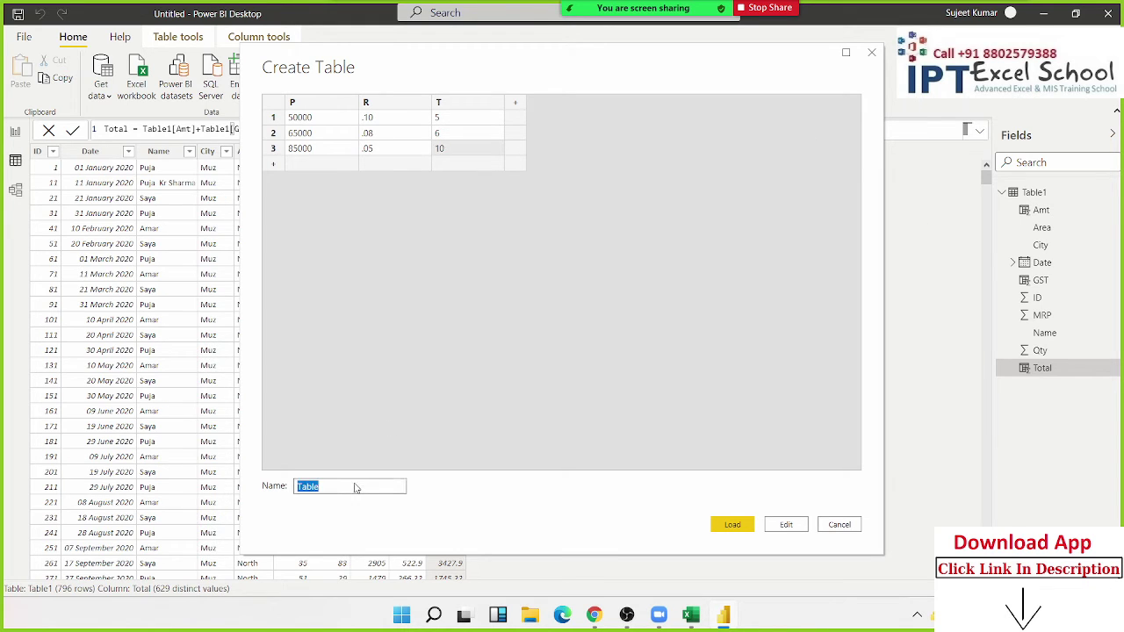
{"action": "type", "text": "LN"}
{"action": "left_click", "coordinate": [722, 528]}
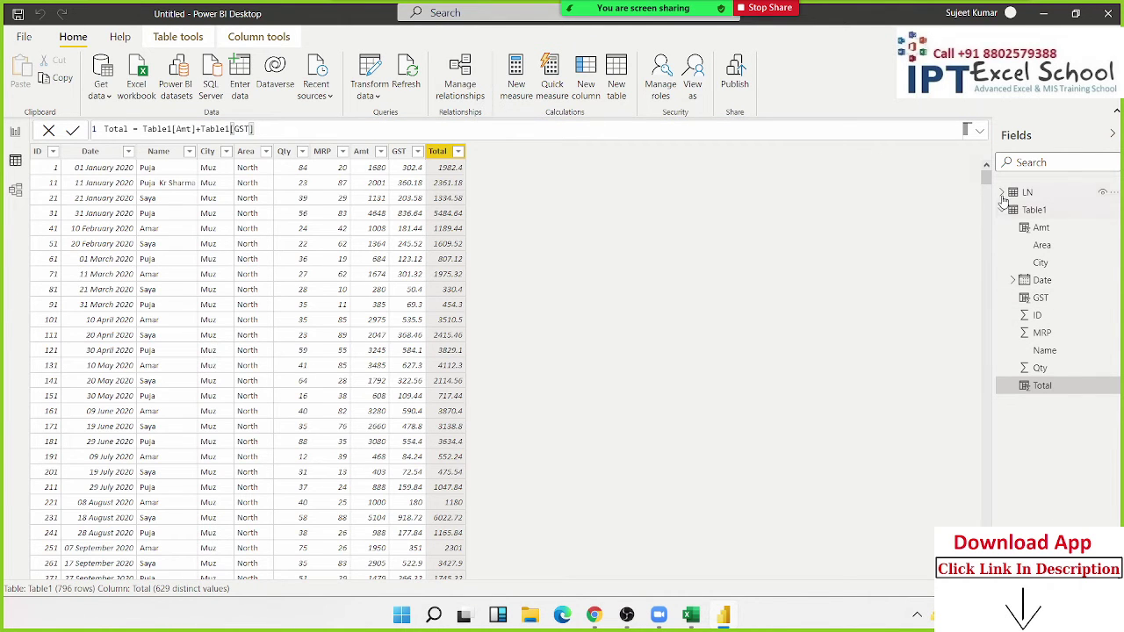
Step: Open LN's data, collapse Table1, and start a new LN column named Amt
{"action": "mouse_move", "coordinate": [1033, 210]}
{"action": "left_click", "coordinate": [1021, 194]}
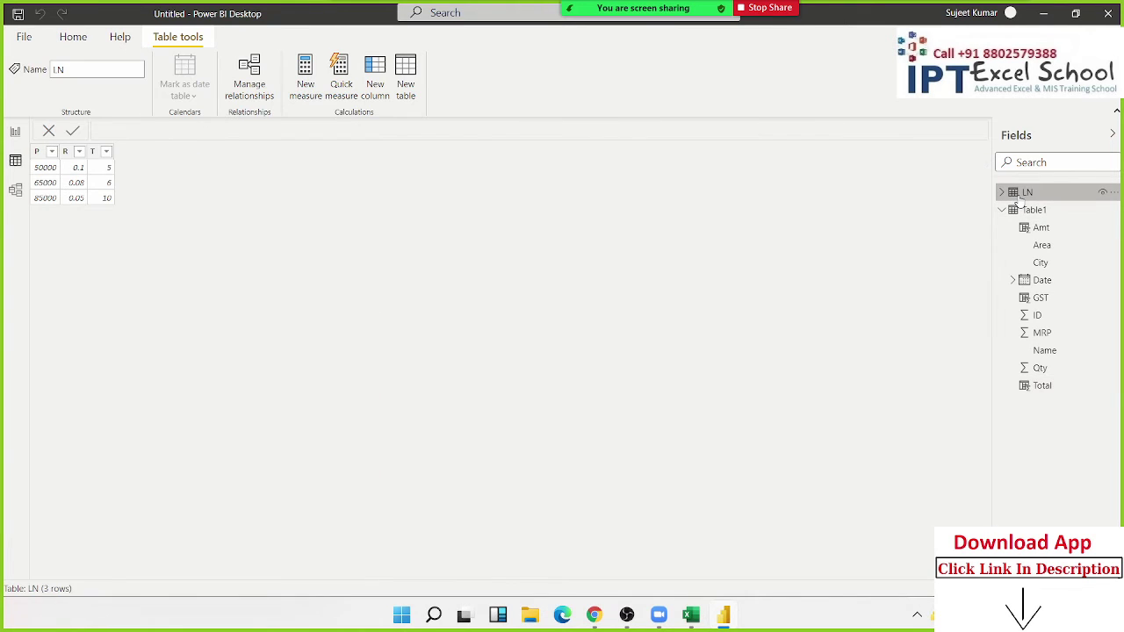
{"action": "left_click", "coordinate": [1009, 212]}
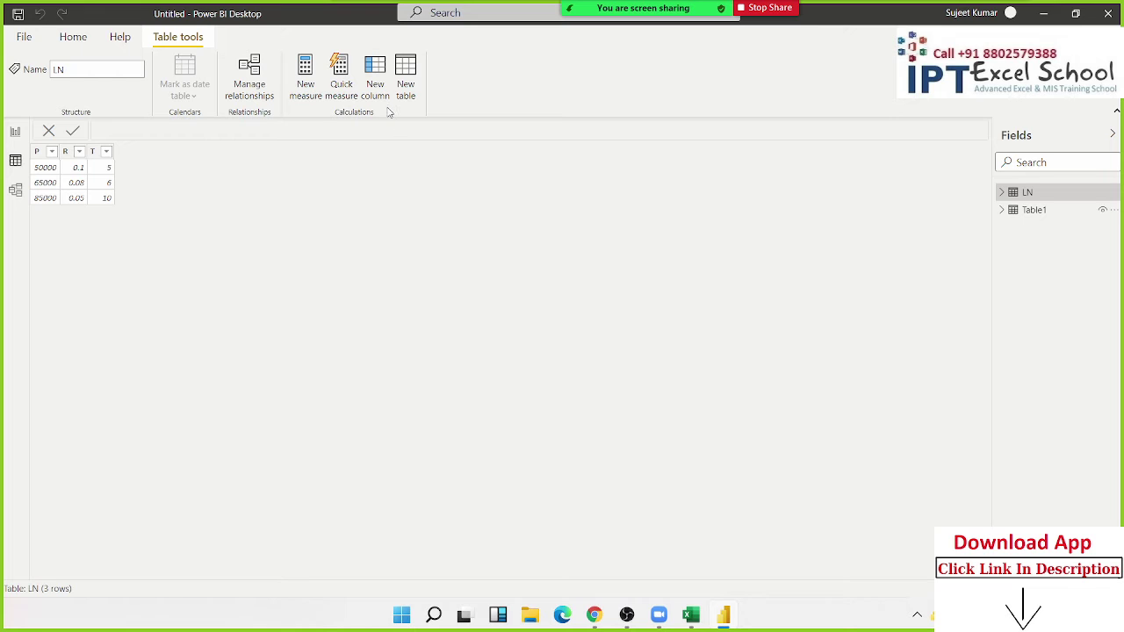
{"action": "left_click", "coordinate": [381, 80]}
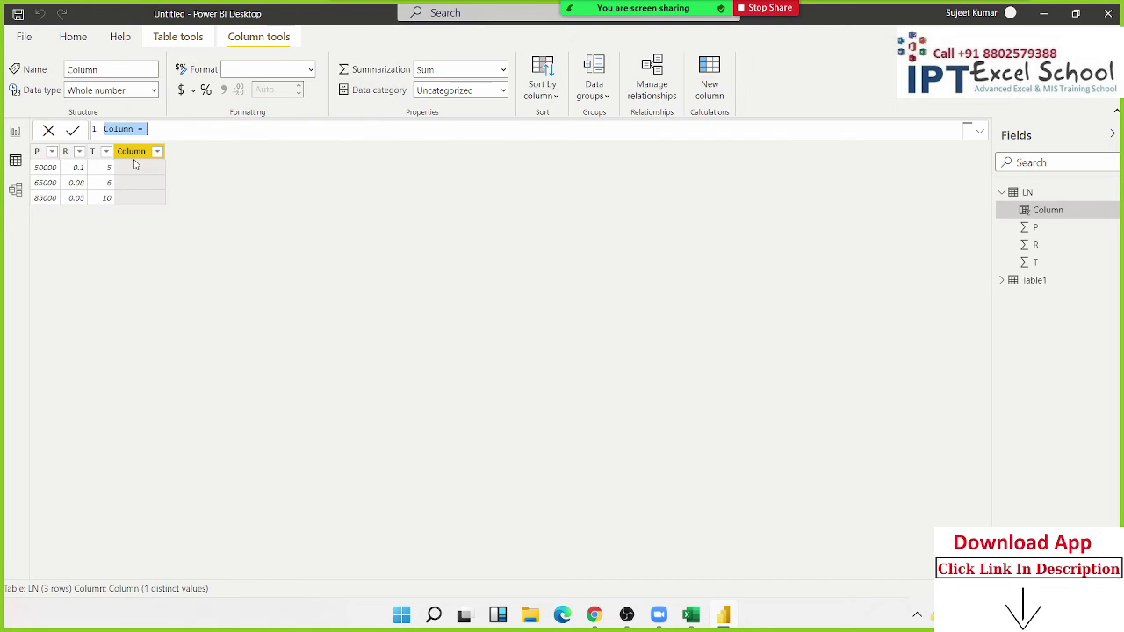
{"action": "double_click", "coordinate": [105, 129]}
{"action": "type", "text": "Amt"}
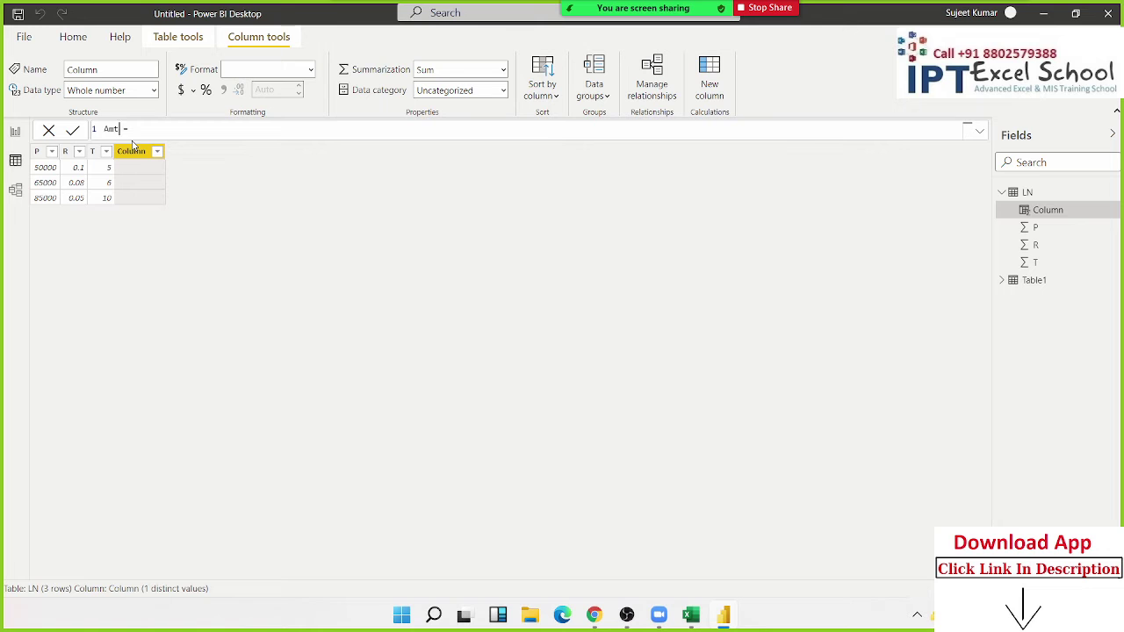
{"action": "mouse_move", "coordinate": [637, 18]}
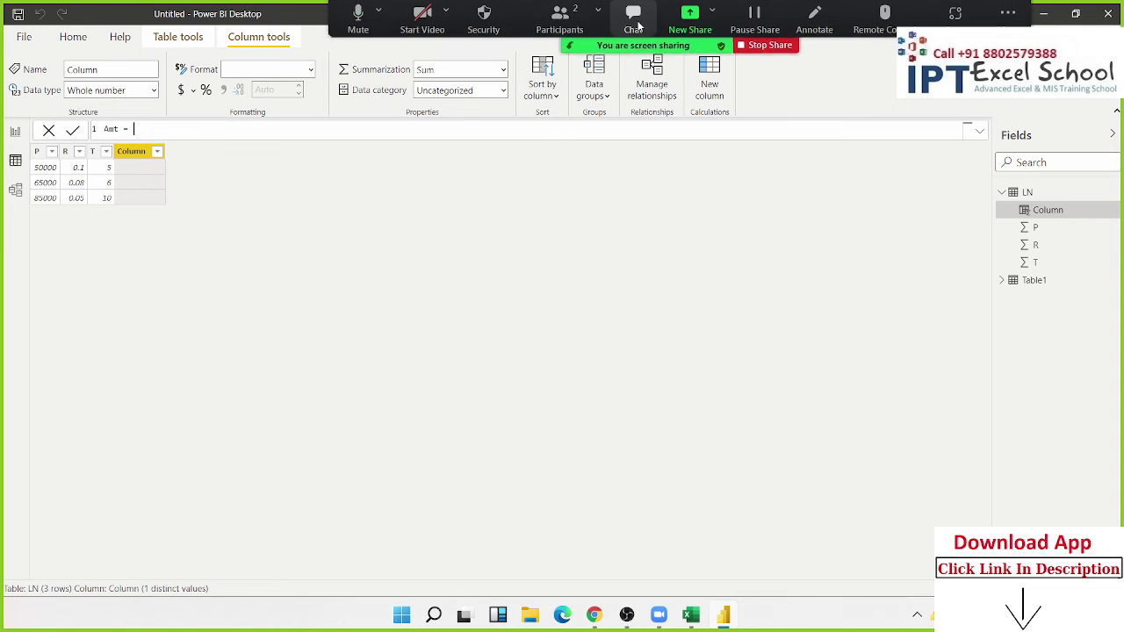
{"action": "left_click", "coordinate": [814, 22]}
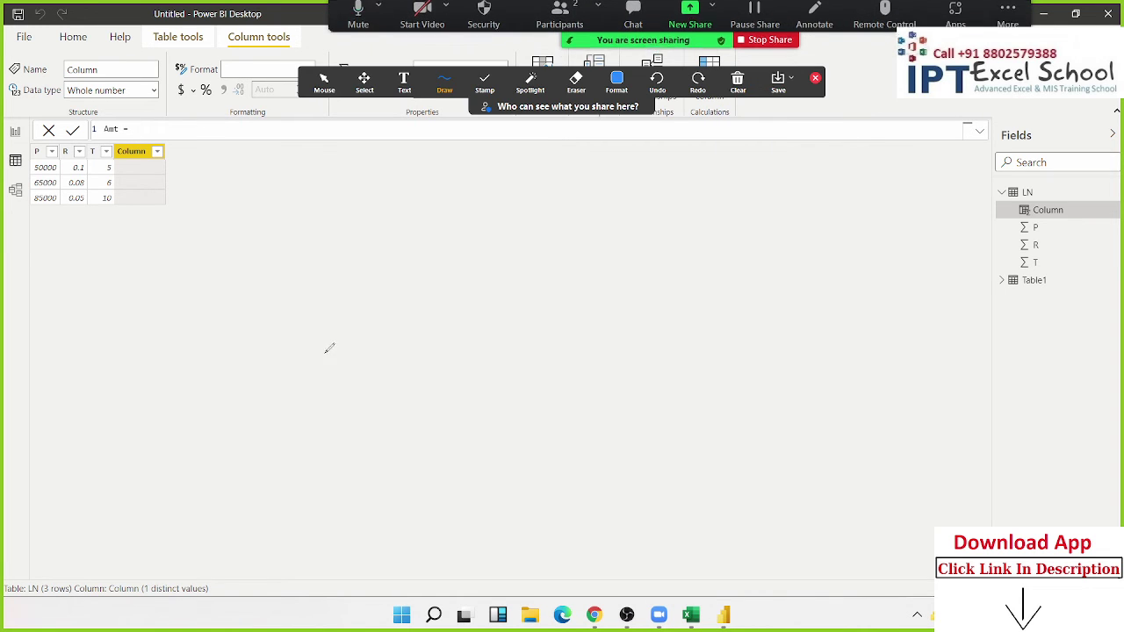
{"action": "mouse_move", "coordinate": [334, 370]}
{"action": "left_mouse_down"}
{"action": "mouse_move", "coordinate": [367, 330]}
{"action": "mouse_move", "coordinate": [408, 308]}
{"action": "mouse_move", "coordinate": [418, 321]}
{"action": "left_mouse_up"}
{"action": "left_click_drag", "start_coordinate": [428, 281], "coordinate": [452, 352]}
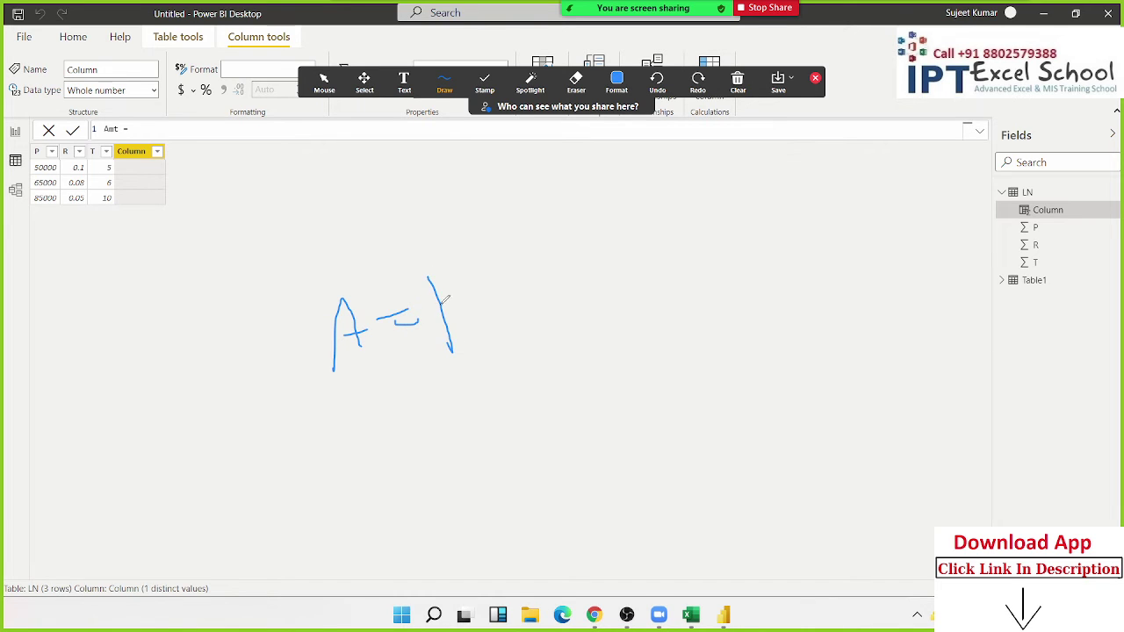
{"action": "left_click_drag", "start_coordinate": [437, 266], "coordinate": [436, 304]}
{"action": "left_click_drag", "start_coordinate": [478, 265], "coordinate": [555, 307]}
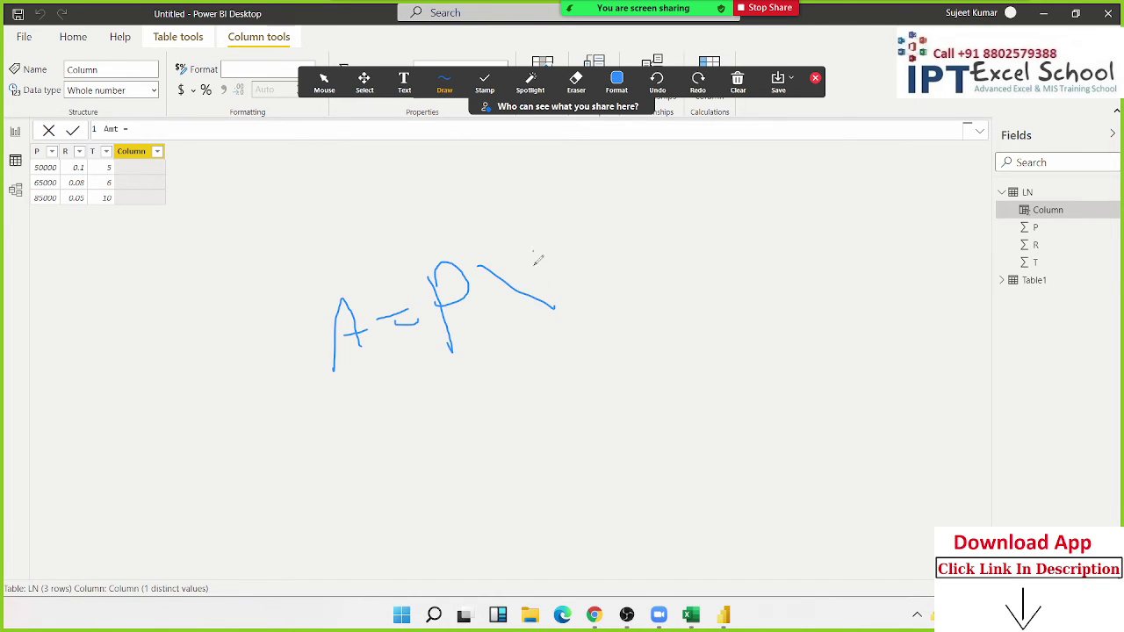
{"action": "left_click_drag", "start_coordinate": [533, 251], "coordinate": [533, 320]}
{"action": "left_click_drag", "start_coordinate": [552, 220], "coordinate": [638, 276]}
{"action": "mouse_move", "coordinate": [611, 235]}
{"action": "left_mouse_down"}
{"action": "mouse_move", "coordinate": [632, 276]}
{"action": "mouse_move", "coordinate": [673, 225]}
{"action": "mouse_move", "coordinate": [667, 246]}
{"action": "mouse_move", "coordinate": [702, 209]}
{"action": "mouse_move", "coordinate": [719, 261]}
{"action": "left_mouse_up"}
{"action": "mouse_move", "coordinate": [734, 220]}
{"action": "left_mouse_down"}
{"action": "mouse_move", "coordinate": [750, 257]}
{"action": "mouse_move", "coordinate": [755, 200]}
{"action": "left_mouse_up"}
{"action": "left_click_drag", "start_coordinate": [751, 158], "coordinate": [785, 206]}
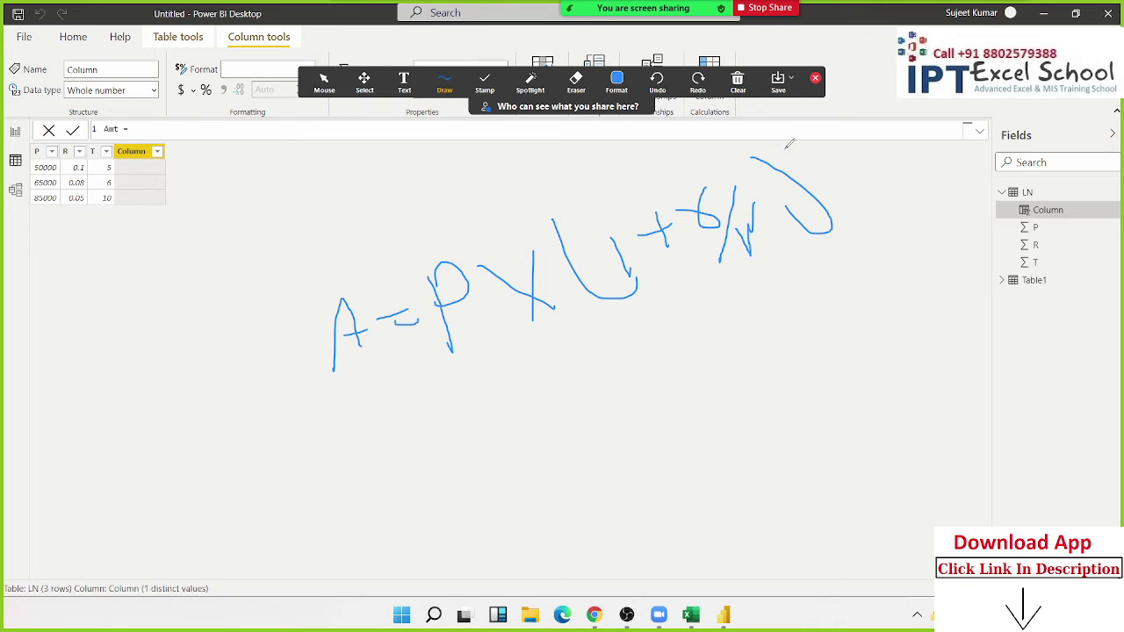
{"action": "mouse_move", "coordinate": [789, 130]}
{"action": "left_mouse_down"}
{"action": "mouse_move", "coordinate": [848, 159]}
{"action": "mouse_move", "coordinate": [815, 140]}
{"action": "mouse_move", "coordinate": [843, 117]}
{"action": "mouse_move", "coordinate": [876, 126]}
{"action": "mouse_move", "coordinate": [863, 143]}
{"action": "left_mouse_up"}
{"action": "mouse_move", "coordinate": [880, 104]}
{"action": "left_mouse_down"}
{"action": "mouse_move", "coordinate": [892, 127]}
{"action": "mouse_move", "coordinate": [898, 100]}
{"action": "mouse_move", "coordinate": [918, 149]}
{"action": "left_mouse_up"}
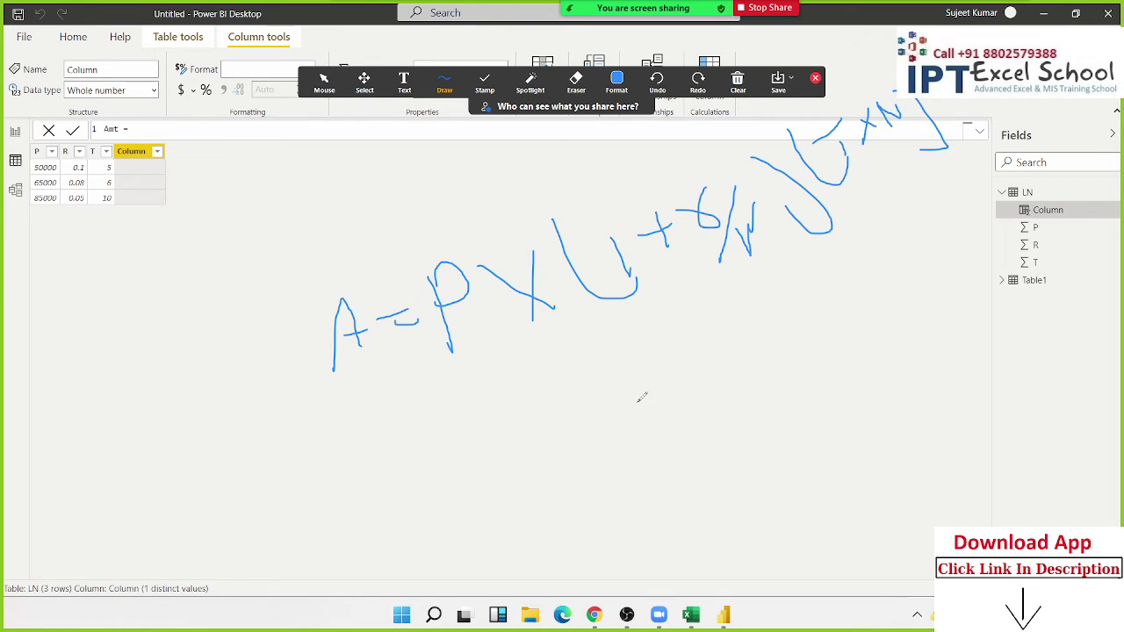
{"action": "mouse_move", "coordinate": [585, 393]}
{"action": "left_mouse_down"}
{"action": "mouse_move", "coordinate": [584, 426]}
{"action": "mouse_move", "coordinate": [615, 404]}
{"action": "mouse_move", "coordinate": [621, 355]}
{"action": "mouse_move", "coordinate": [732, 384]}
{"action": "left_mouse_up"}
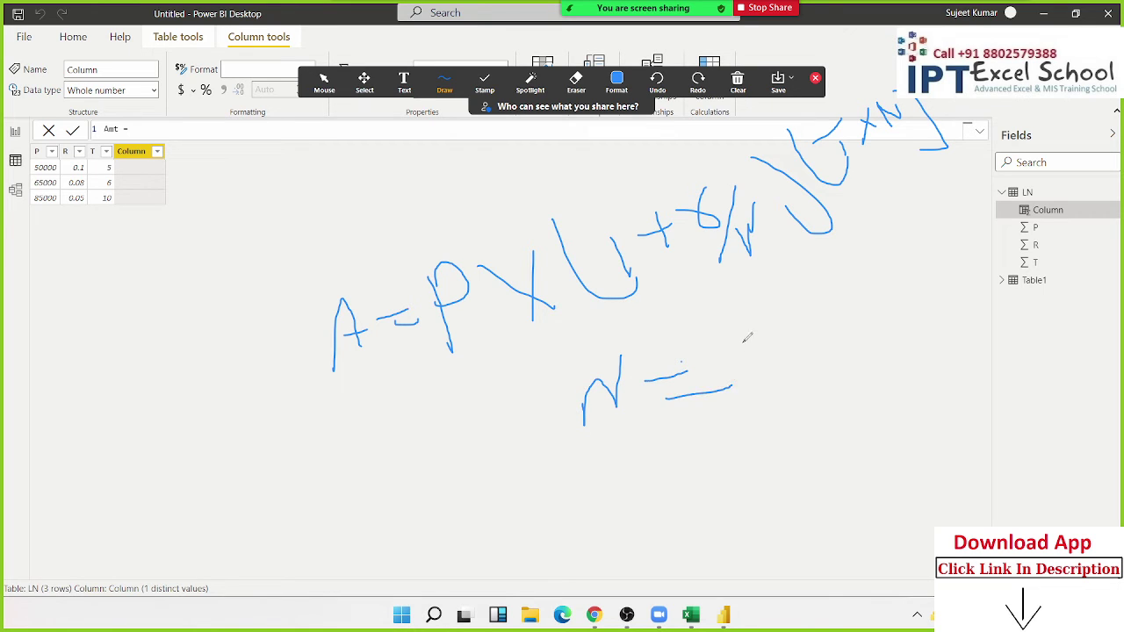
{"action": "left_click_drag", "start_coordinate": [746, 337], "coordinate": [758, 392]}
{"action": "left_click_drag", "start_coordinate": [780, 339], "coordinate": [849, 376]}
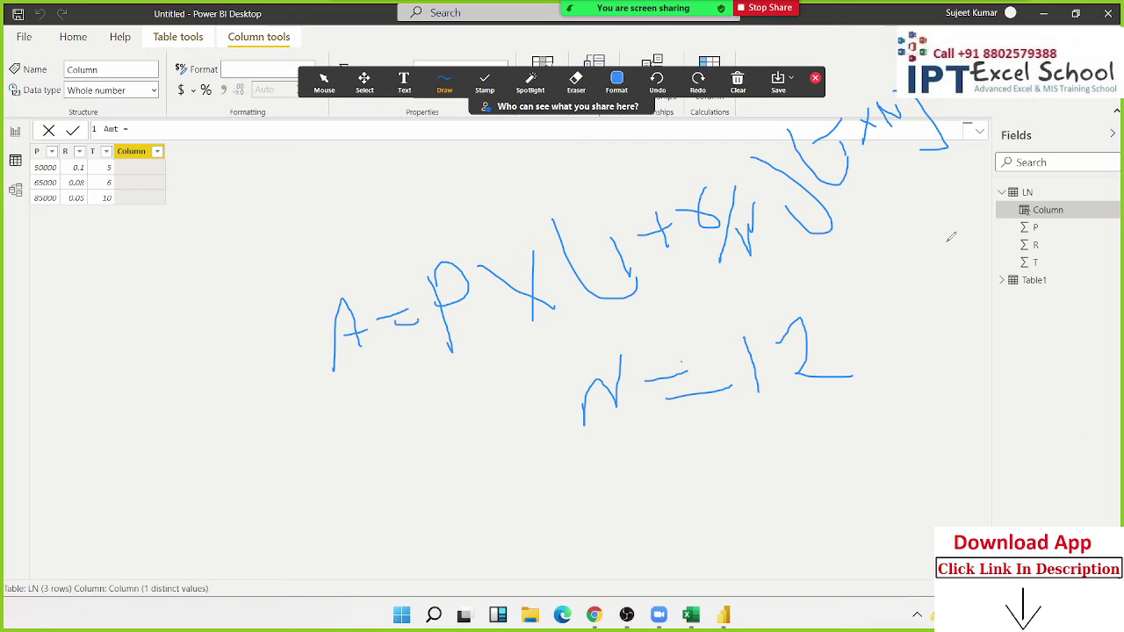
Step: Build the Amt formula from 'LN'[P], 'LN'[R]/12 and 'LN'[T]*12 using IntelliSense suggestions
{"action": "left_click", "coordinate": [815, 78]}
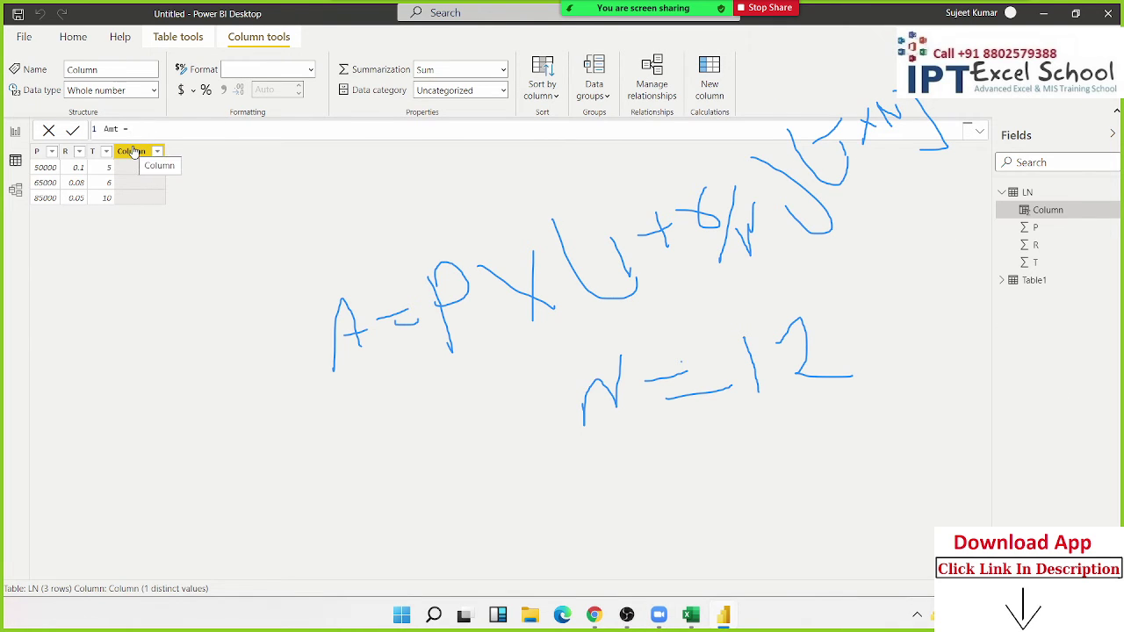
{"action": "type", "text": "p"}
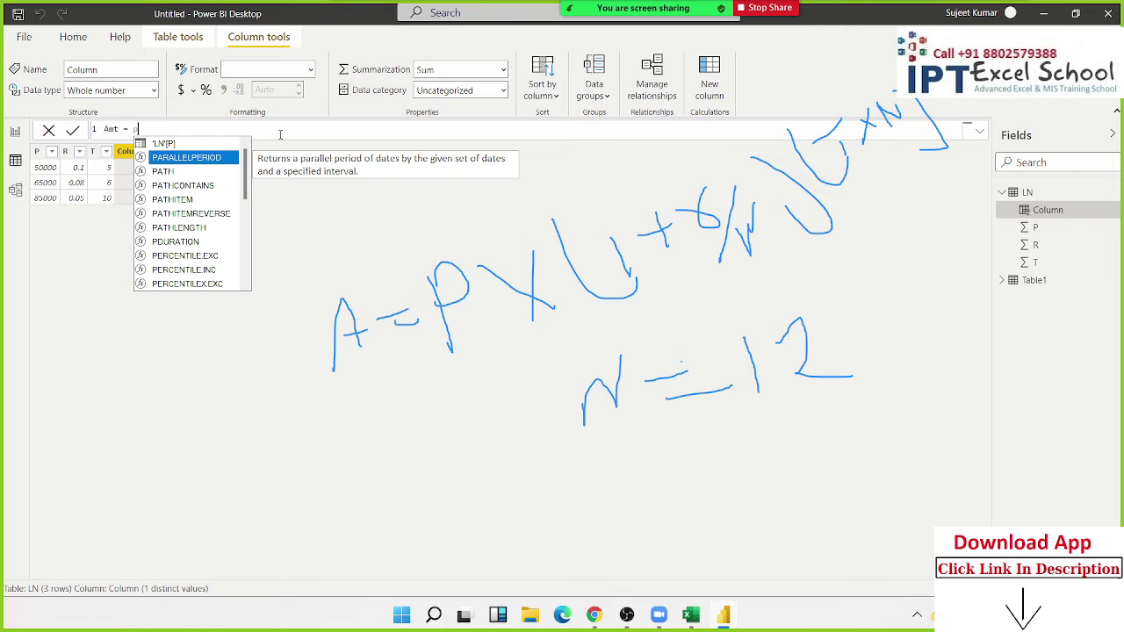
{"action": "key", "text": "Up"}
{"action": "key", "text": "Tab"}
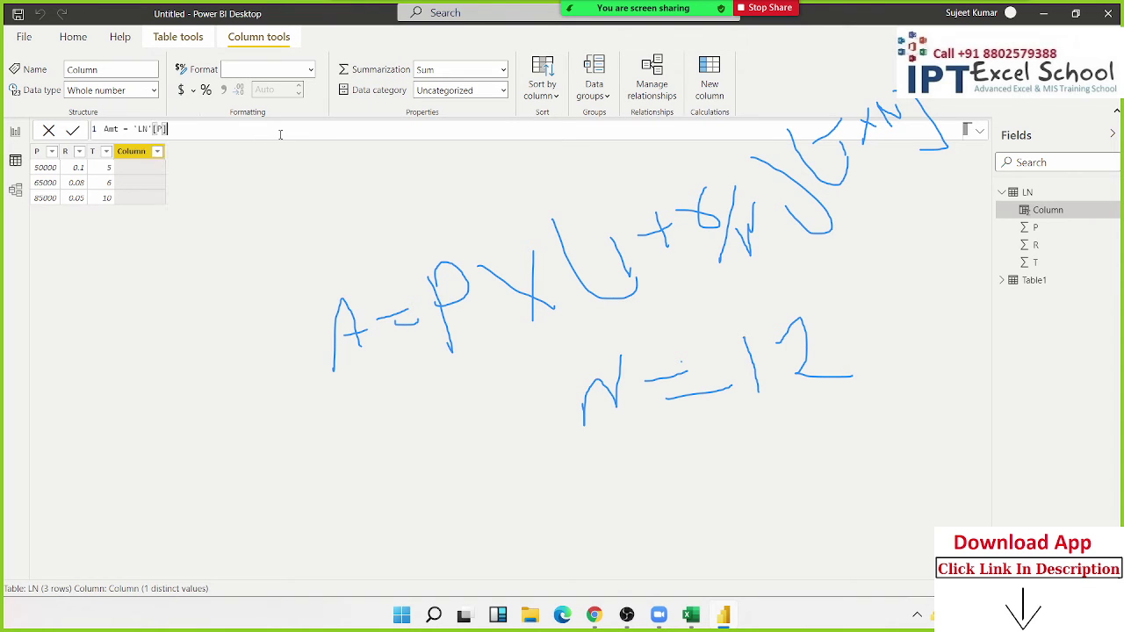
{"action": "type", "text": "+"}
{"action": "type", "text": "(1+"}
{"action": "type", "text": "r"}
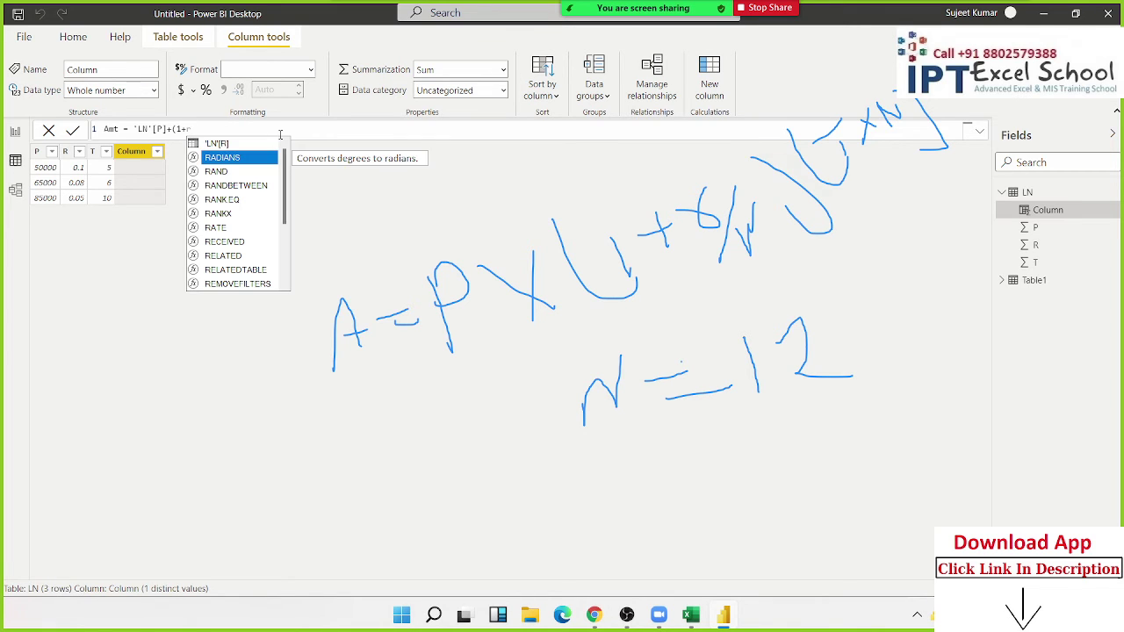
{"action": "key", "text": "Up"}
{"action": "key", "text": "Tab"}
{"action": "type", "text": "/"}
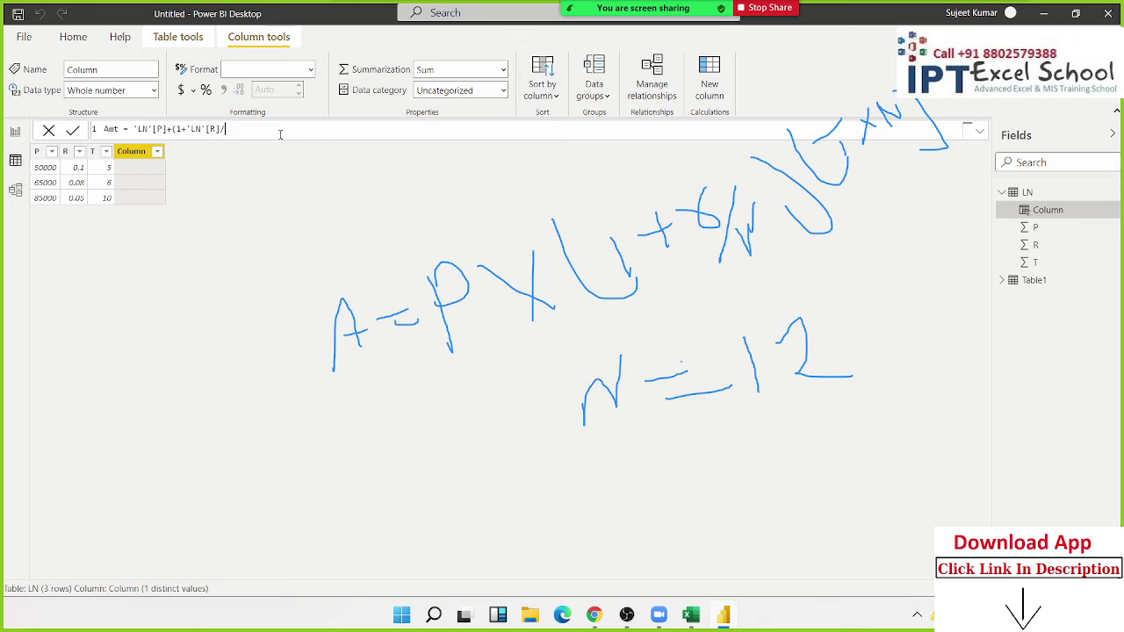
{"action": "type", "text": "12"}
{"action": "left_click", "coordinate": [187, 128]}
{"action": "type", "text": "("}
{"action": "type", "text": ")"}
{"action": "type", "text": ")"}
{"action": "type", "text": "^"}
{"action": "type", "text": "(t"}
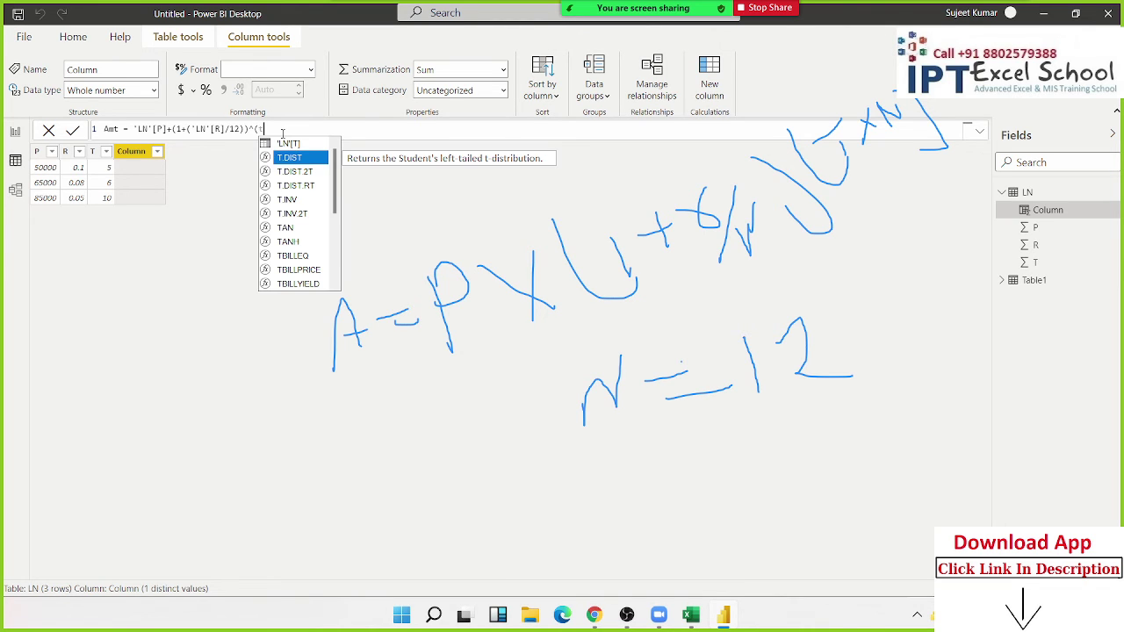
{"action": "key", "text": "Up"}
{"action": "key", "text": "Tab"}
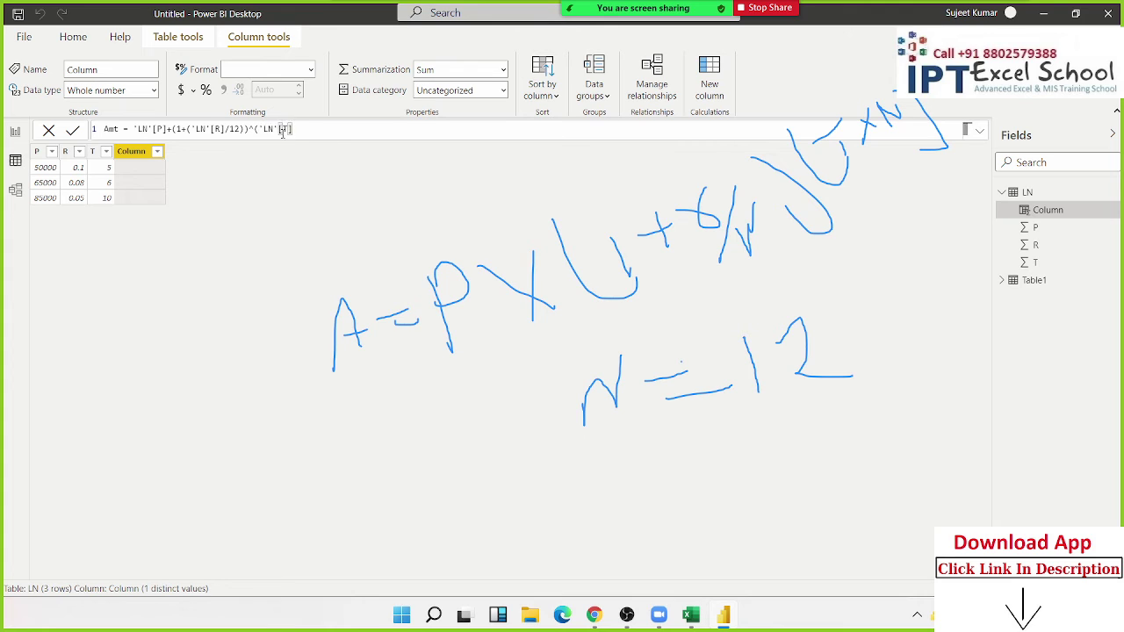
{"action": "type", "text": "*12"}
{"action": "type", "text": ")"}
Step: Fix brackets and exponent to Amt = 'LN'[P]*((1+('LN'[R]/12))^('LN'[T]*12)) and commit it
{"action": "left_click", "coordinate": [168, 130]}
{"action": "key", "text": "Right"}
{"action": "type", "text": "("}
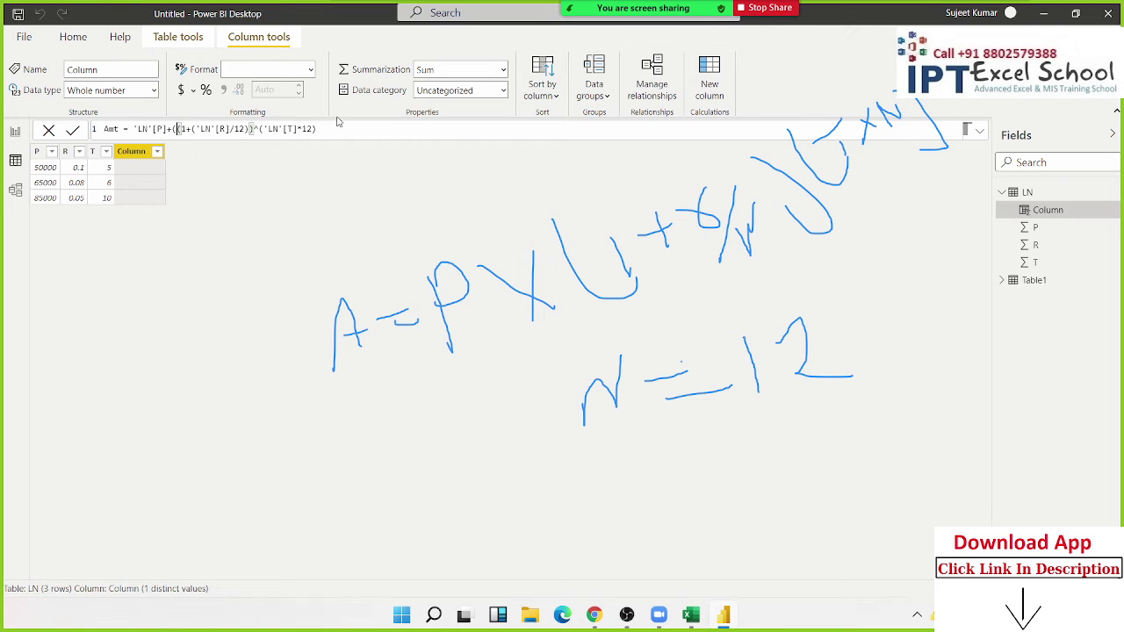
{"action": "left_click", "coordinate": [331, 132]}
{"action": "type", "text": ")"}
{"action": "left_click", "coordinate": [250, 130]}
{"action": "type", "text": ")"}
{"action": "left_click", "coordinate": [252, 130]}
{"action": "type", "text": "^"}
{"action": "left_click_drag", "start_coordinate": [317, 129], "coordinate": [255, 129]}
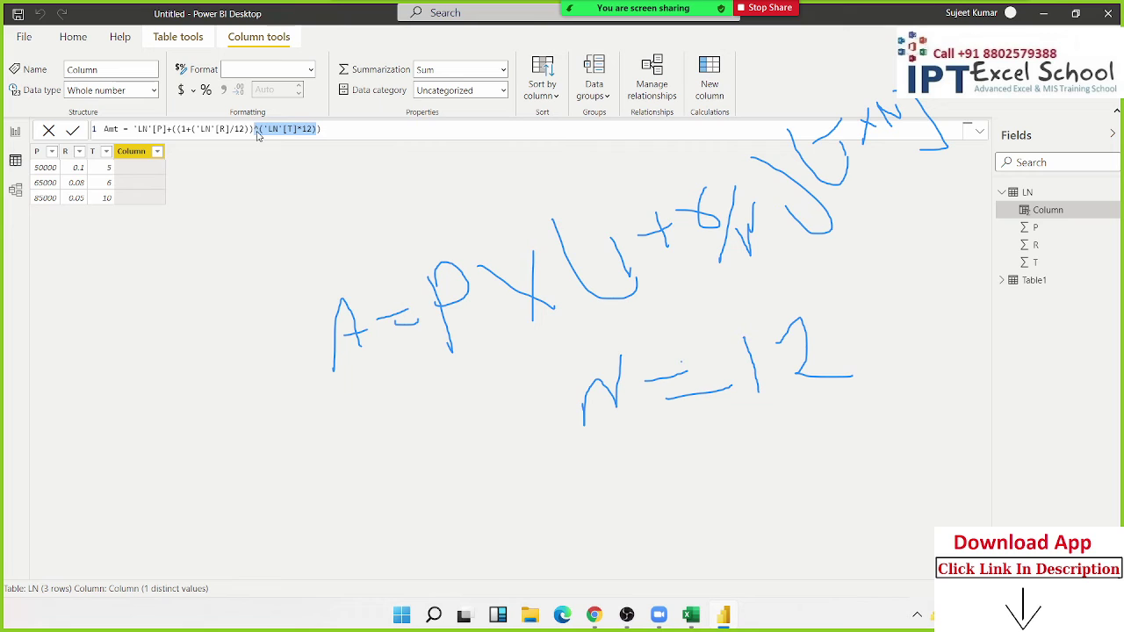
{"action": "key", "text": "Return"}
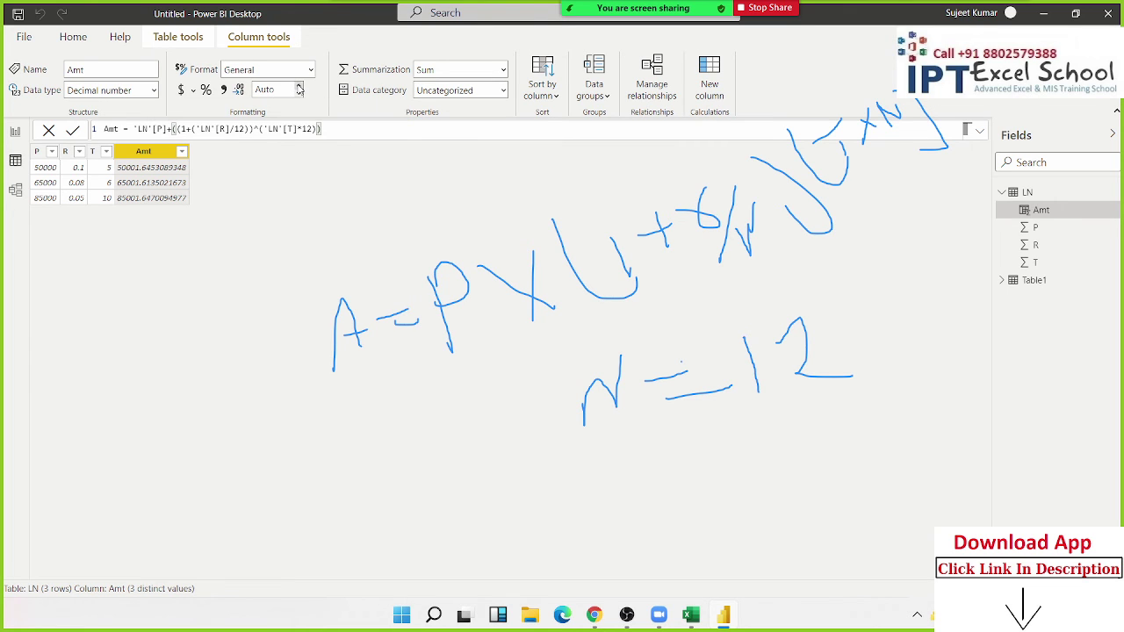
Step: Format Amt with two decimal places and thousands separators, e.g. 50,001.65
{"action": "left_click", "coordinate": [299, 89]}
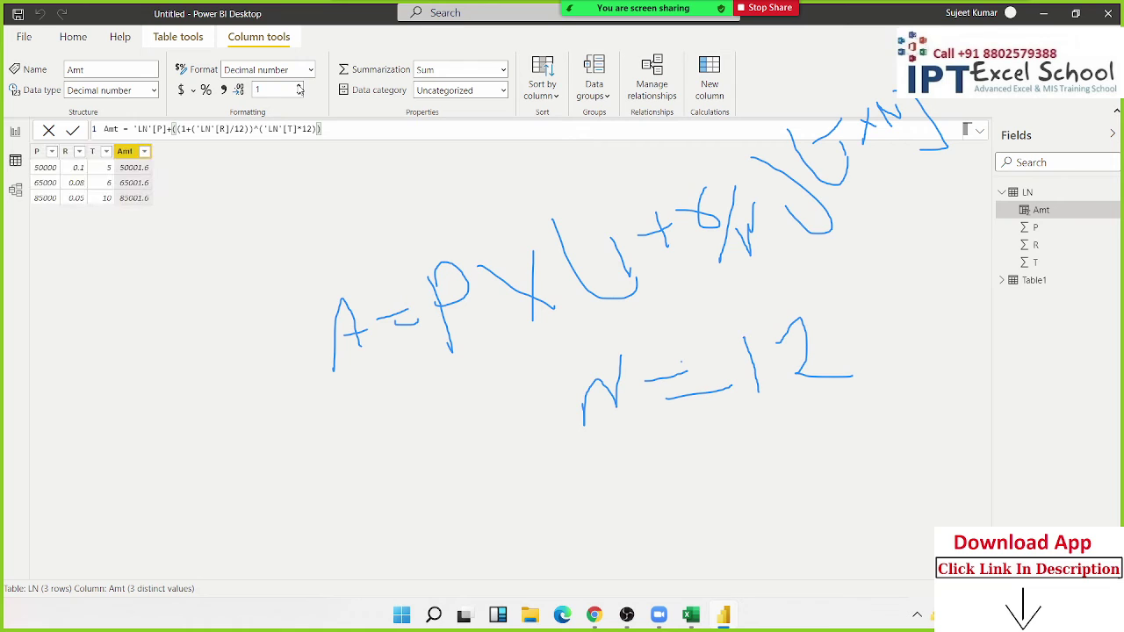
{"action": "left_click", "coordinate": [299, 87]}
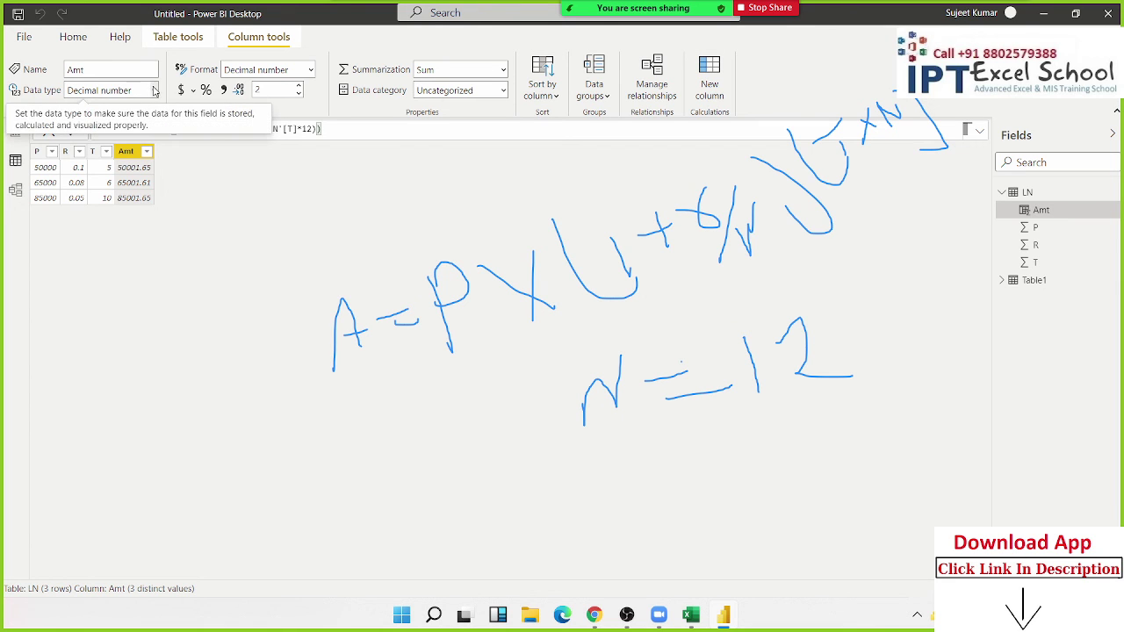
{"action": "left_click", "coordinate": [154, 90]}
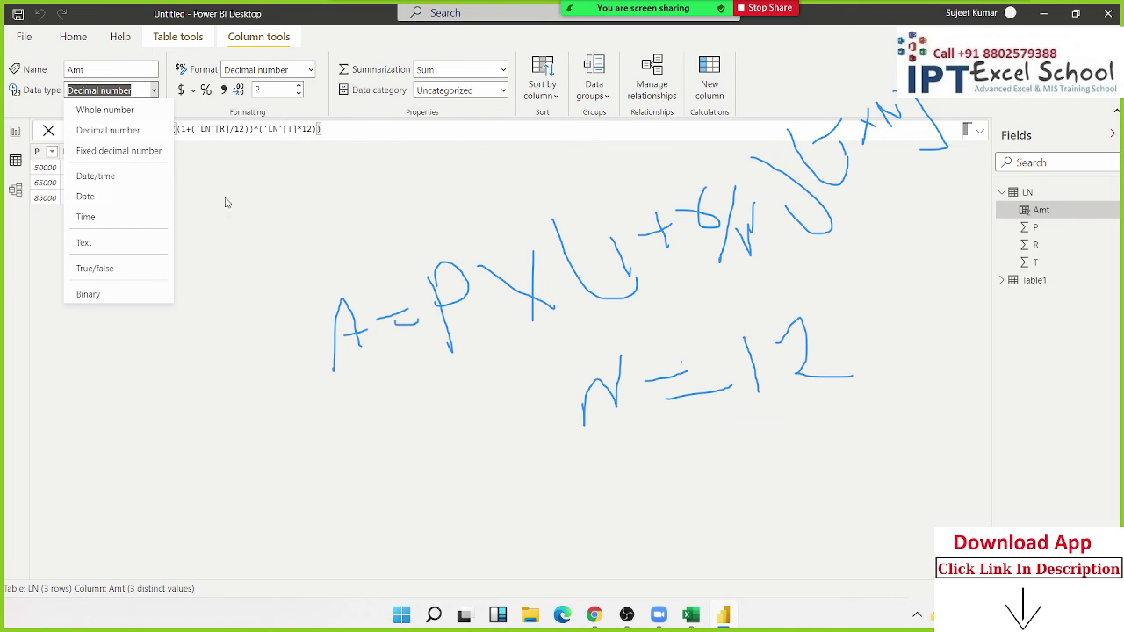
{"action": "left_click", "coordinate": [219, 101]}
{"action": "left_click", "coordinate": [250, 70]}
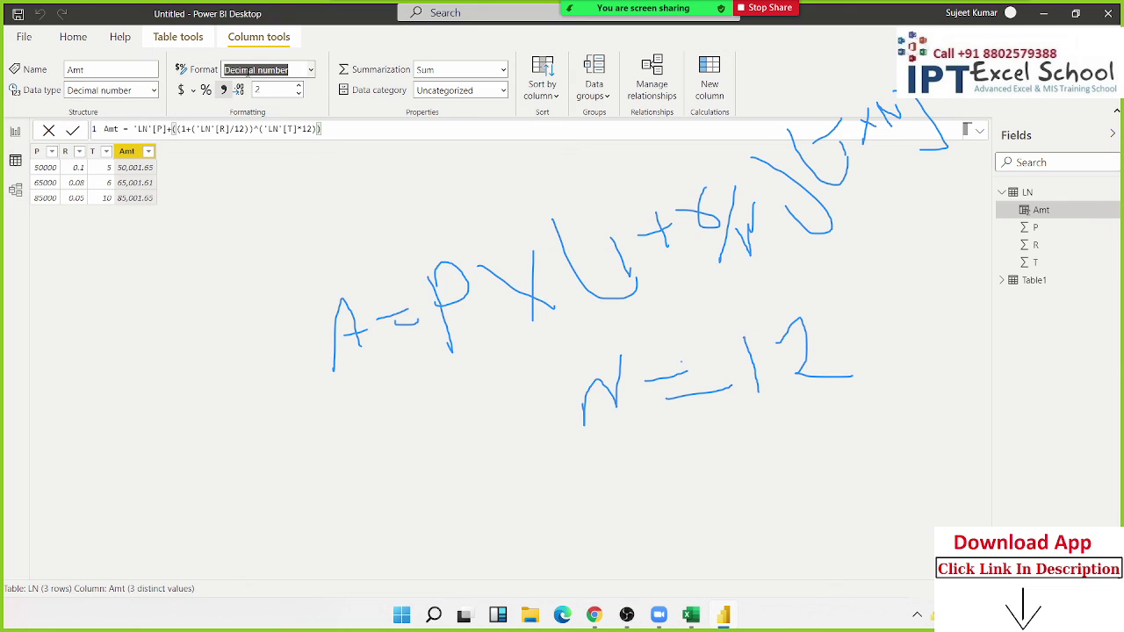
{"action": "left_click", "coordinate": [308, 180]}
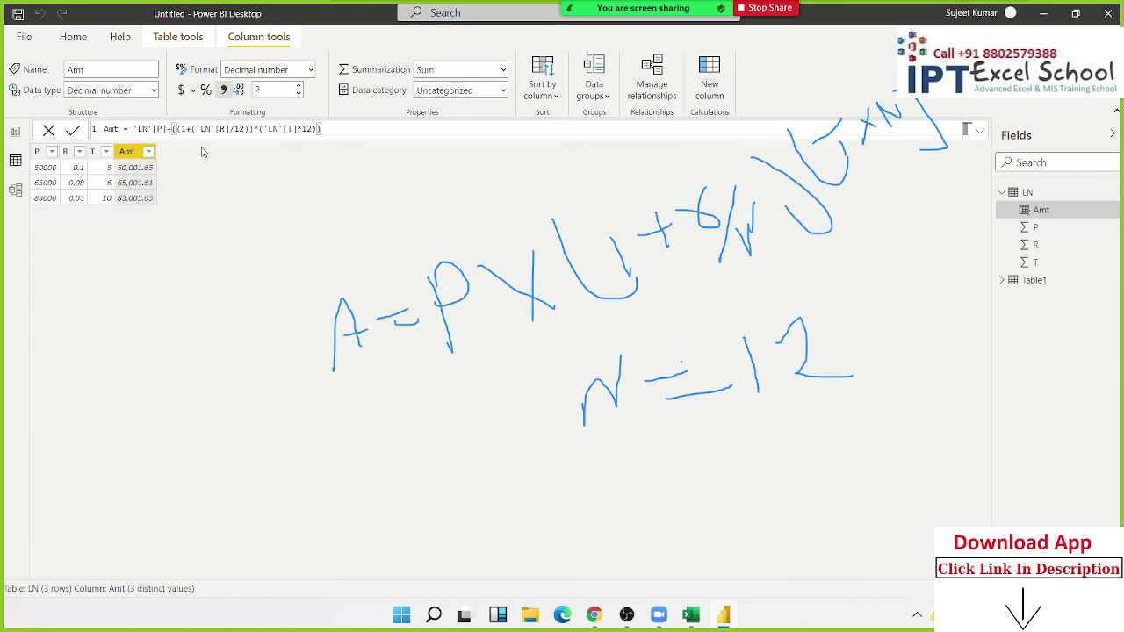
Step: Try Average summarization for Amt, then set it back to Sum
{"action": "left_click", "coordinate": [505, 72]}
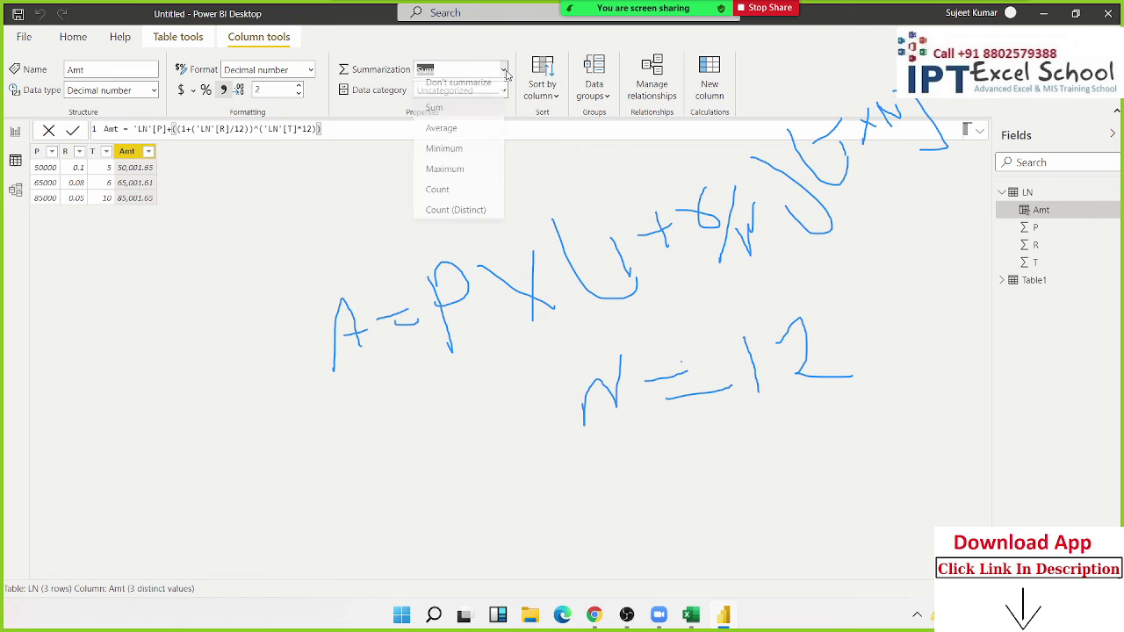
{"action": "left_click", "coordinate": [472, 136]}
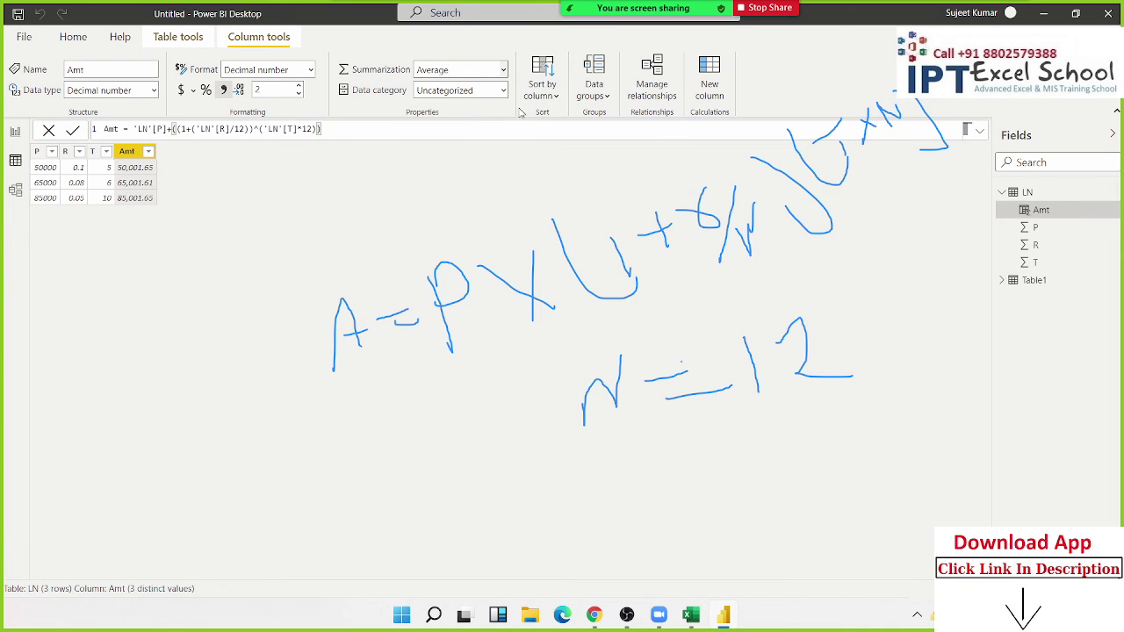
{"action": "left_click", "coordinate": [504, 70]}
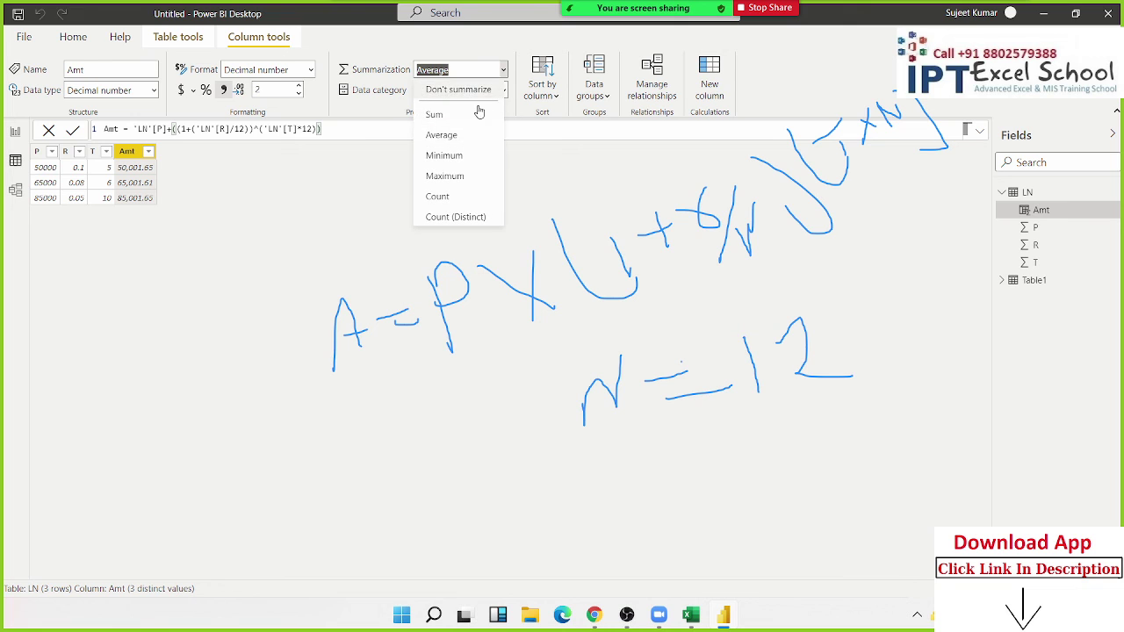
{"action": "left_click", "coordinate": [439, 113]}
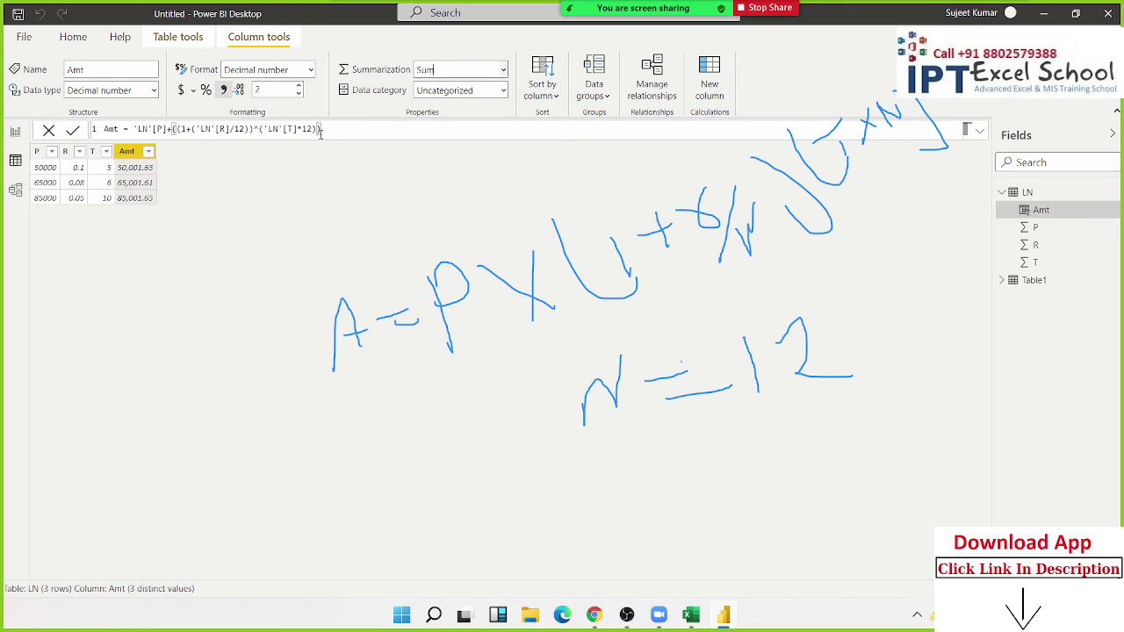
Step: Check Amt's data category choices, then bring up Table1's data grid
{"action": "left_click", "coordinate": [139, 184]}
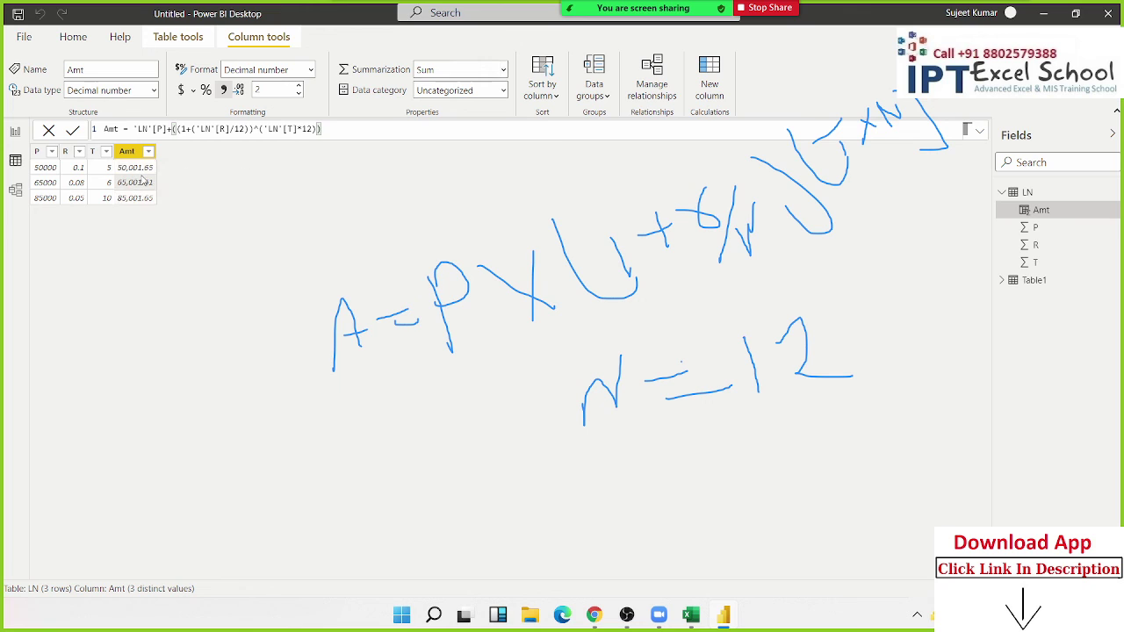
{"action": "left_click", "coordinate": [504, 90]}
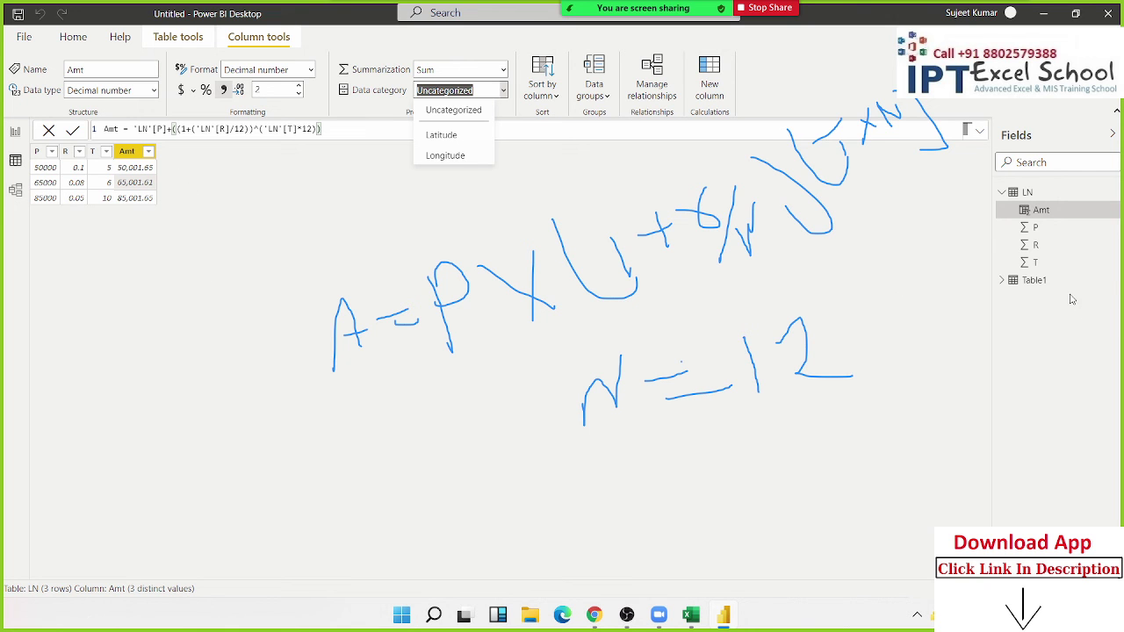
{"action": "left_click", "coordinate": [1033, 279]}
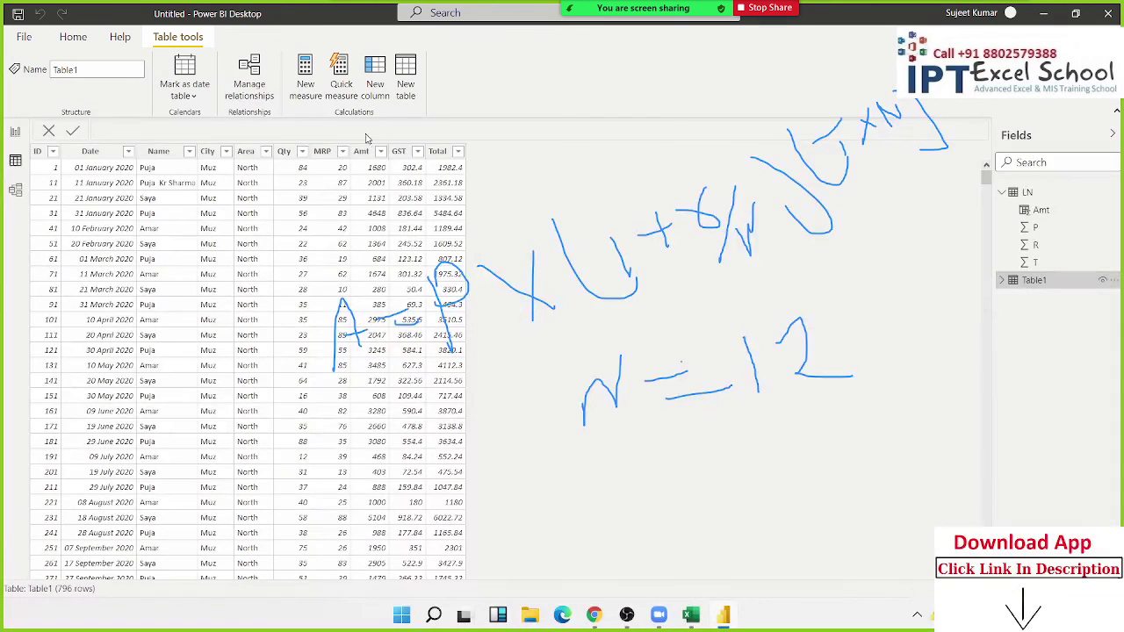
{"action": "left_click", "coordinate": [410, 185]}
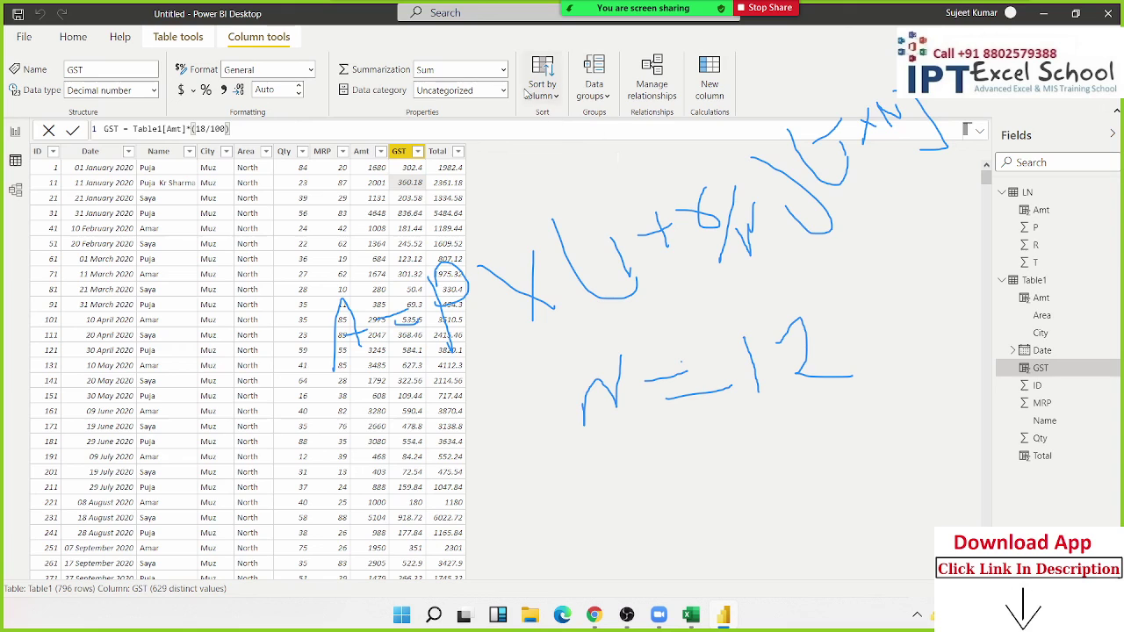
{"action": "left_click", "coordinate": [175, 180]}
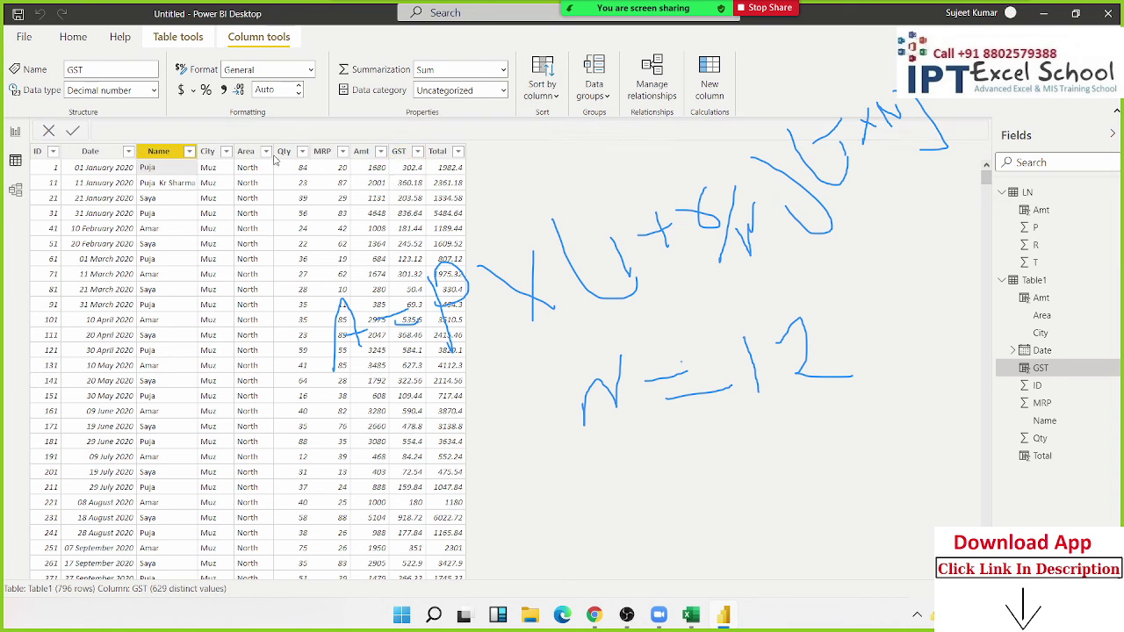
{"action": "left_click", "coordinate": [229, 172]}
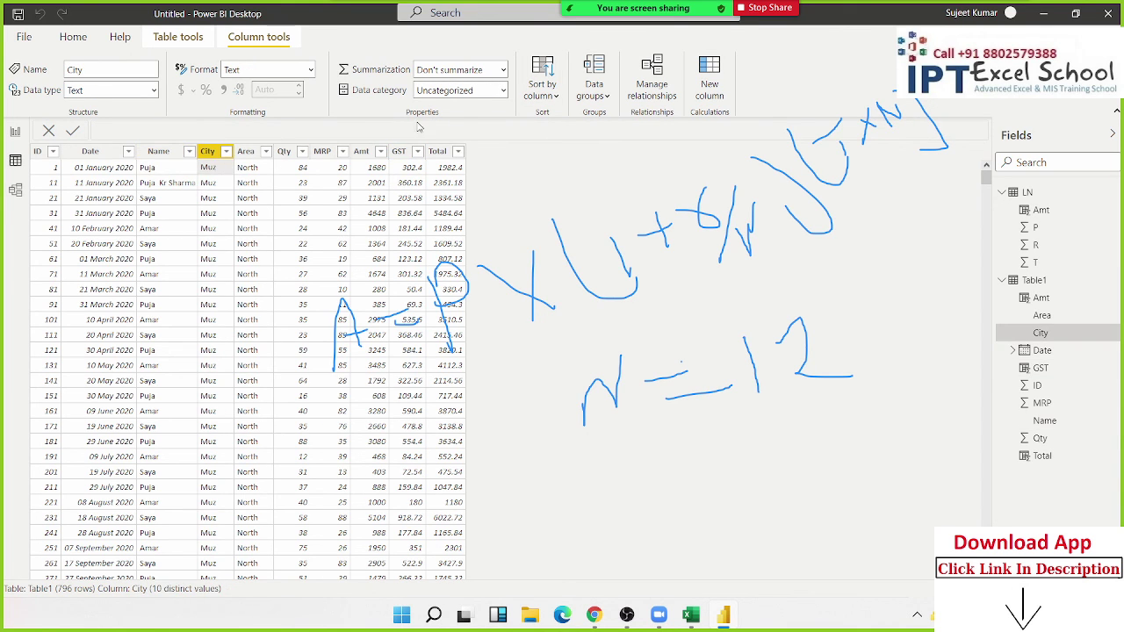
{"action": "left_click", "coordinate": [502, 90]}
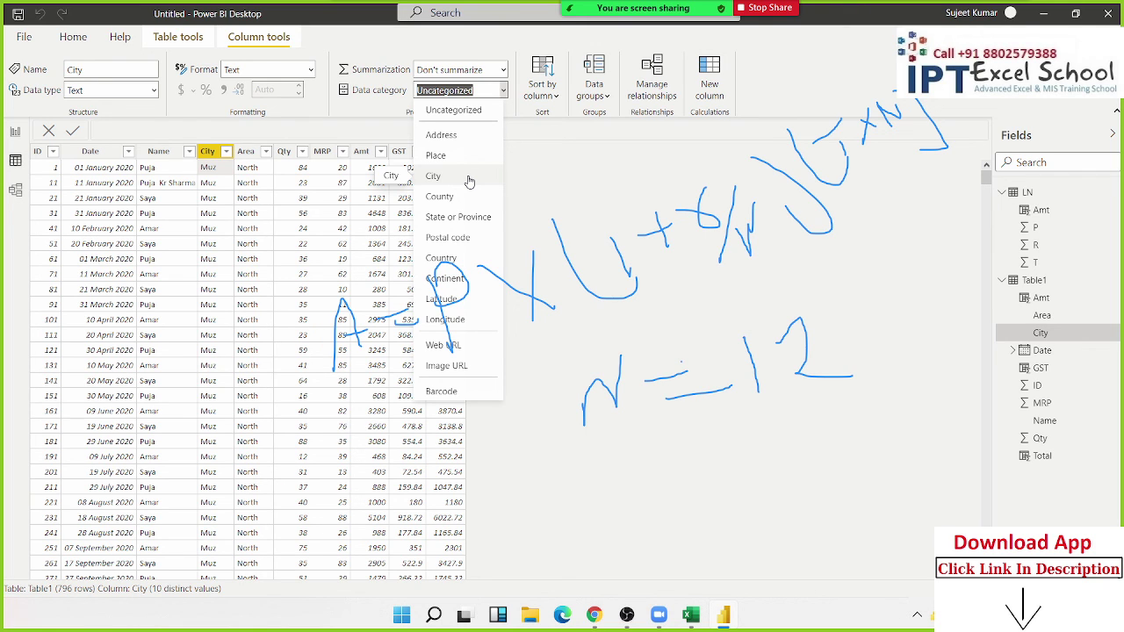
{"action": "left_click", "coordinate": [469, 180]}
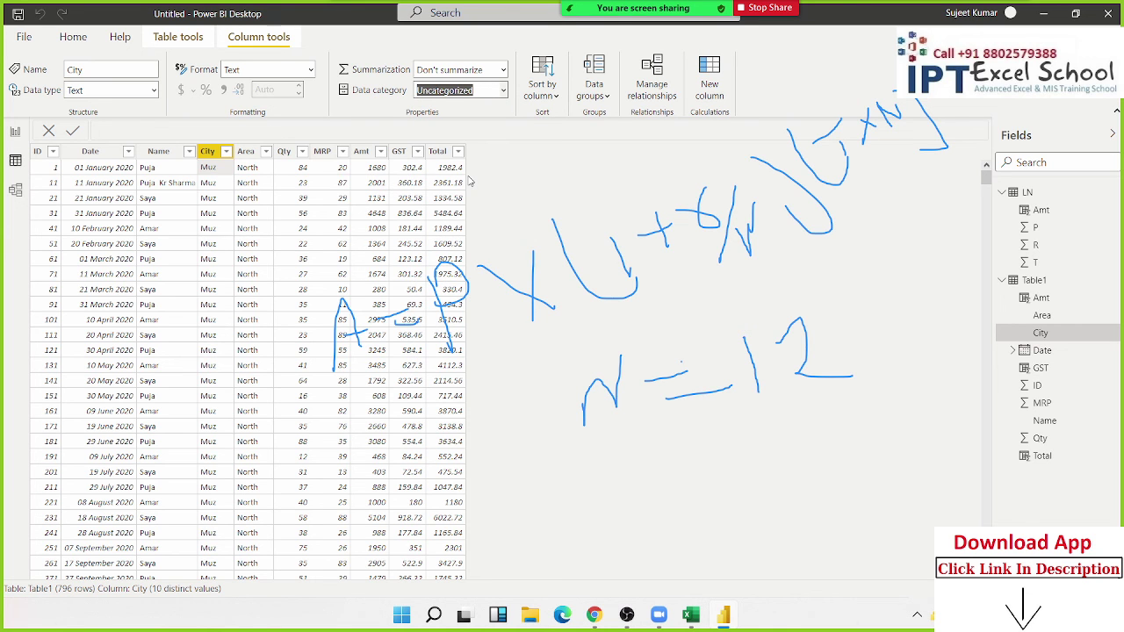